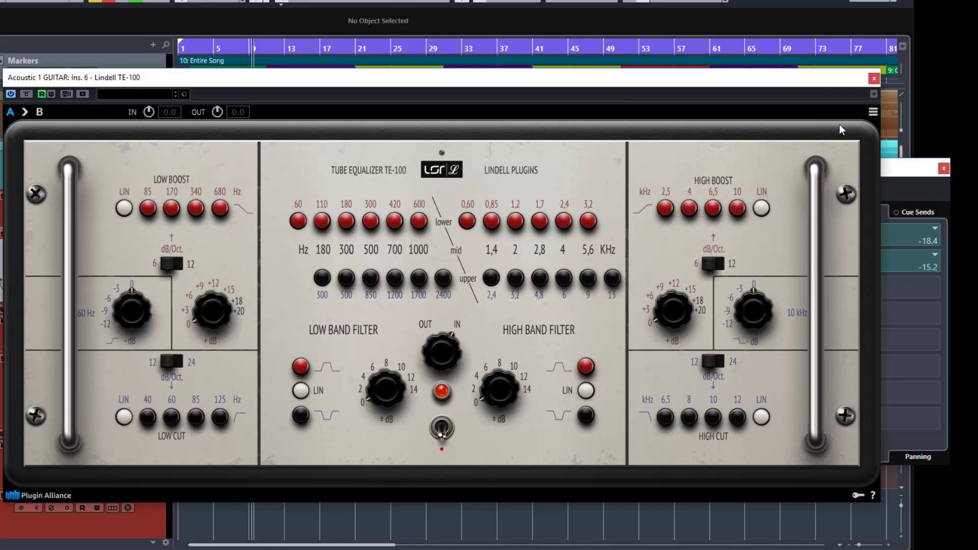
Step: Review the plugin's Analog and Calibration options, then close the settings without changing them
left_click(873, 113)
mouse_move(883, 146)
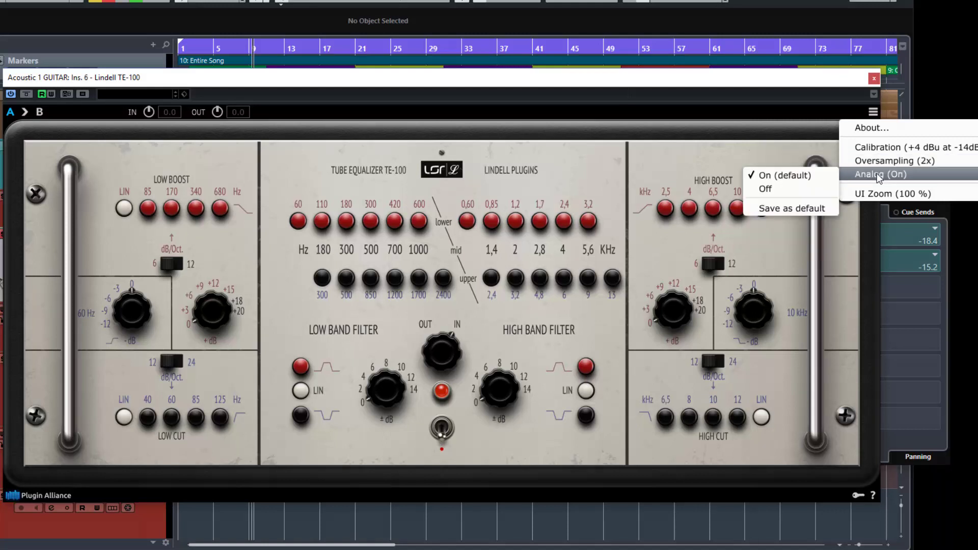
mouse_move(873, 193)
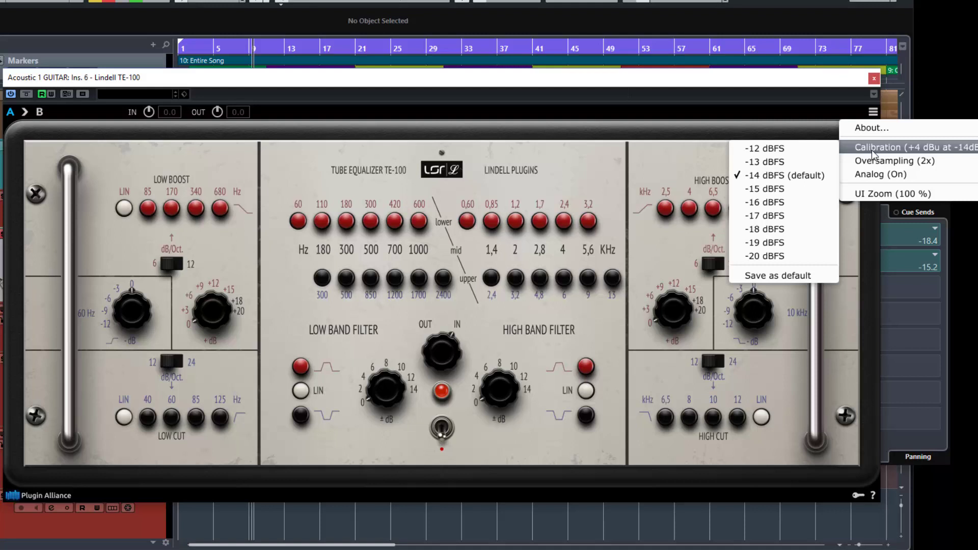
left_click(815, 105)
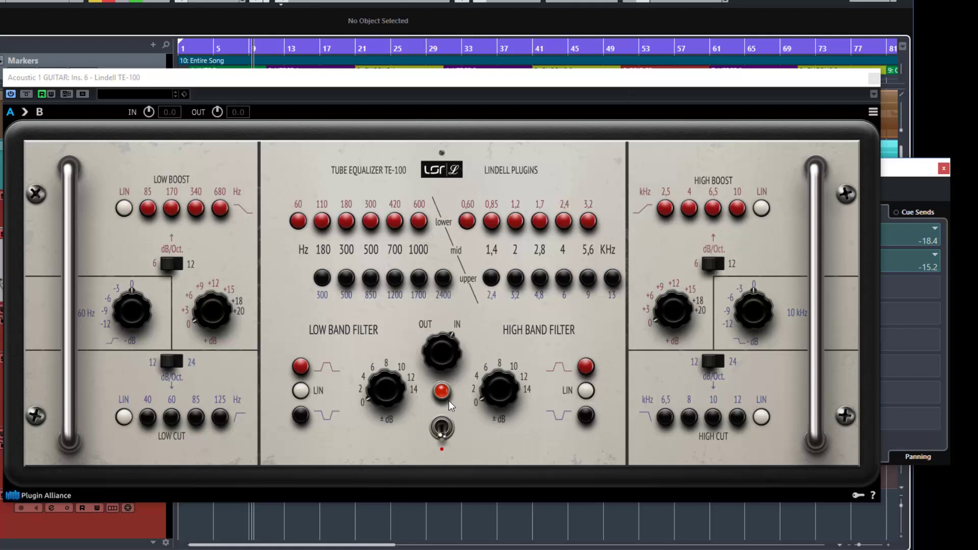
Step: Toggle the equalizer's power off and on twice
left_click(441, 427)
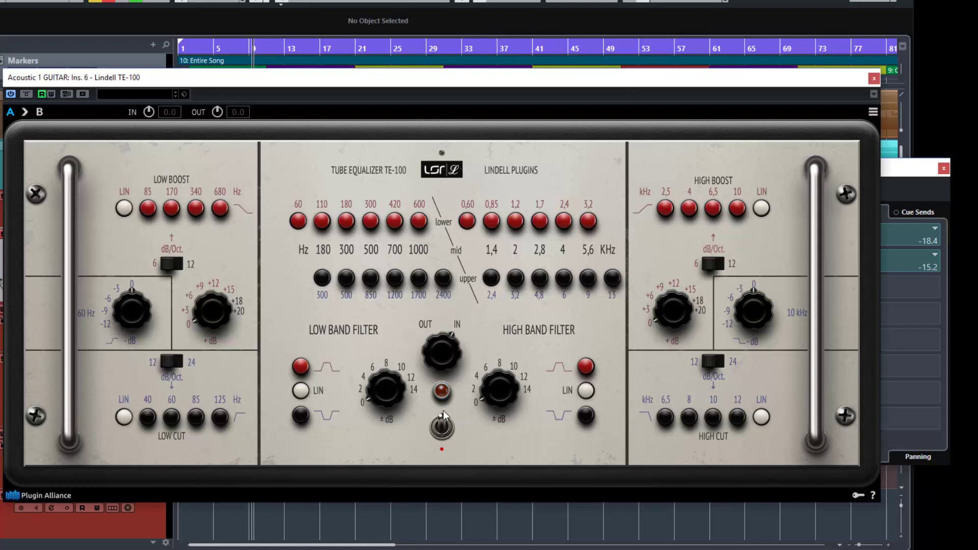
left_click(441, 430)
left_click(441, 427)
left_click(441, 430)
Step: Try the low boost, 60 Hz attenuation, 10 kHz attenuation and high boost gains, returning each to 0 dB
mouse_move(222, 283)
left_mouse_down()
mouse_move(230, 266)
mouse_move(211, 296)
left_mouse_up()
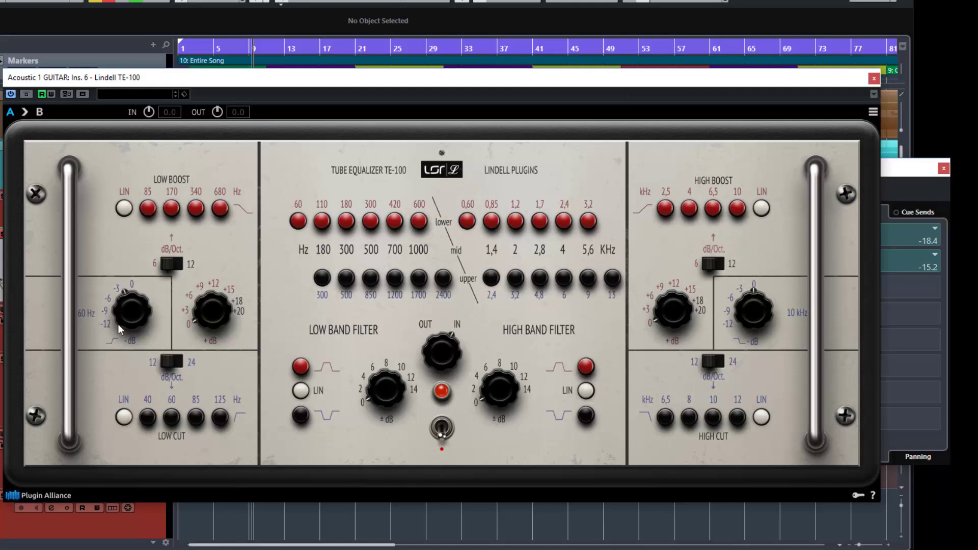
left_click_drag(118, 324, 126, 313)
left_click_drag(741, 324, 750, 291)
left_click_drag(667, 313, 683, 265)
Step: Sweep the Low Band Filter gain up and return it to 0 dB
mouse_move(380, 398)
left_mouse_down()
mouse_move(397, 347)
mouse_move(381, 397)
left_mouse_up()
left_click_drag(385, 406, 393, 361)
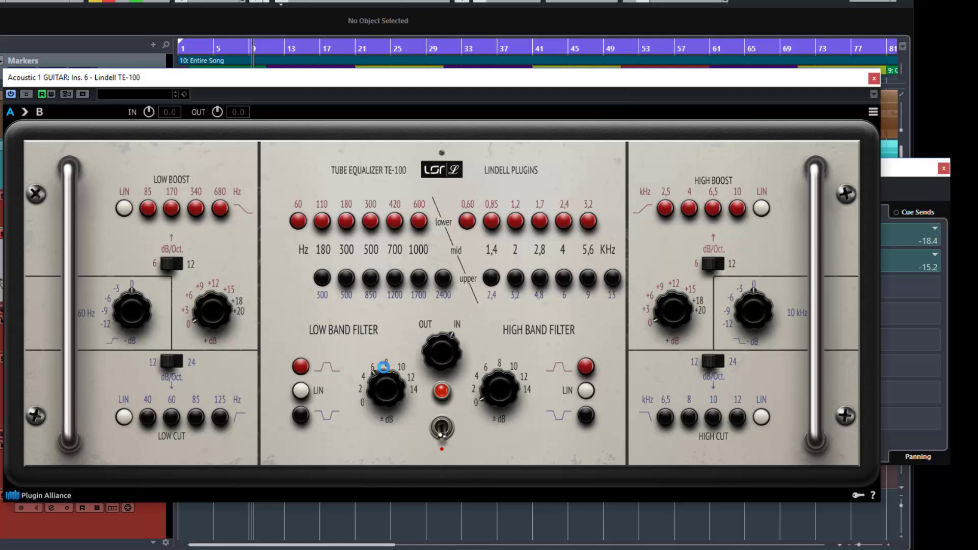
left_click_drag(383, 366, 368, 430)
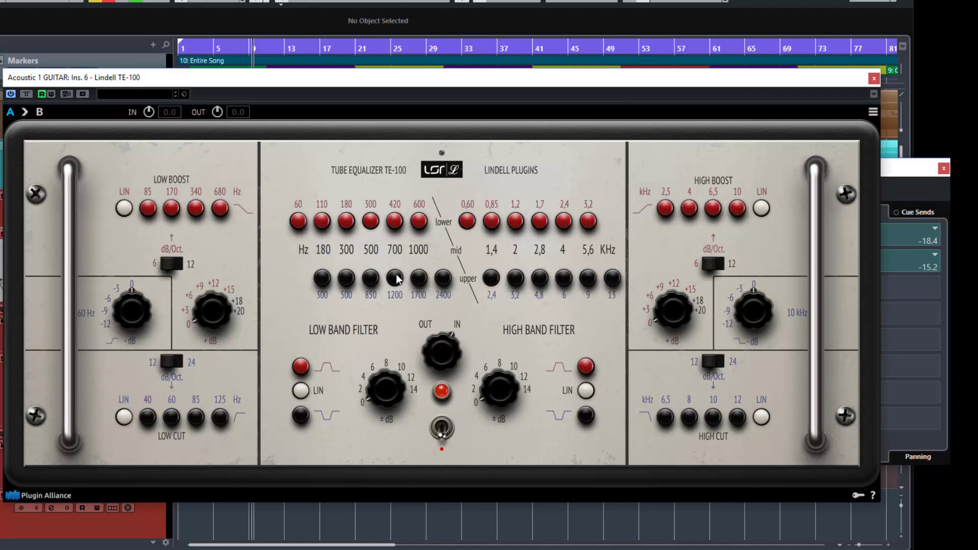
Step: Try the Low Band Filter with lower and upper limits of 110 and 300 Hz, then 60 and 2400 Hz
left_click(322, 224)
left_click(323, 278)
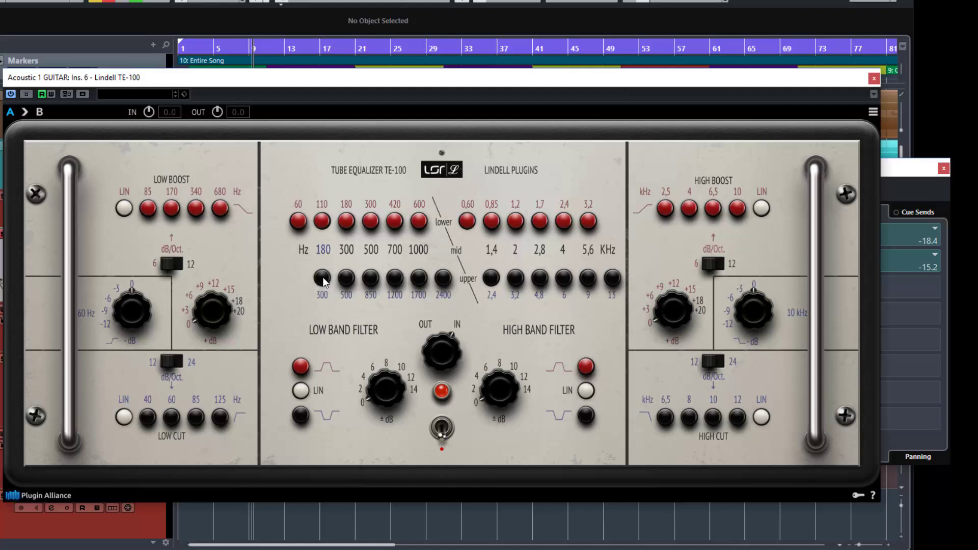
left_click(298, 222)
left_click(443, 278)
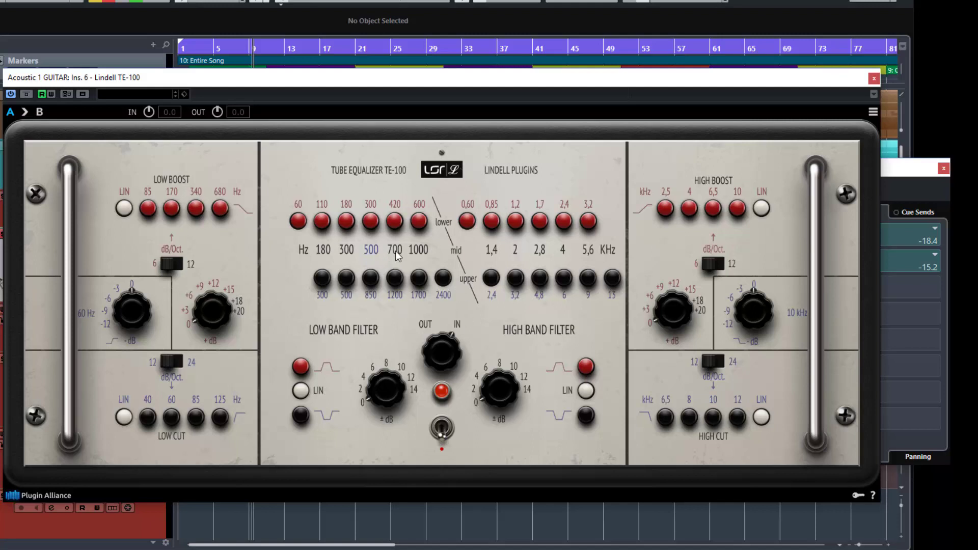
Step: Switch the Low Band Filter's mid frequency between 180 and 300 Hz, ending on 180 Hz with the 300 Hz upper limit
left_click(322, 249)
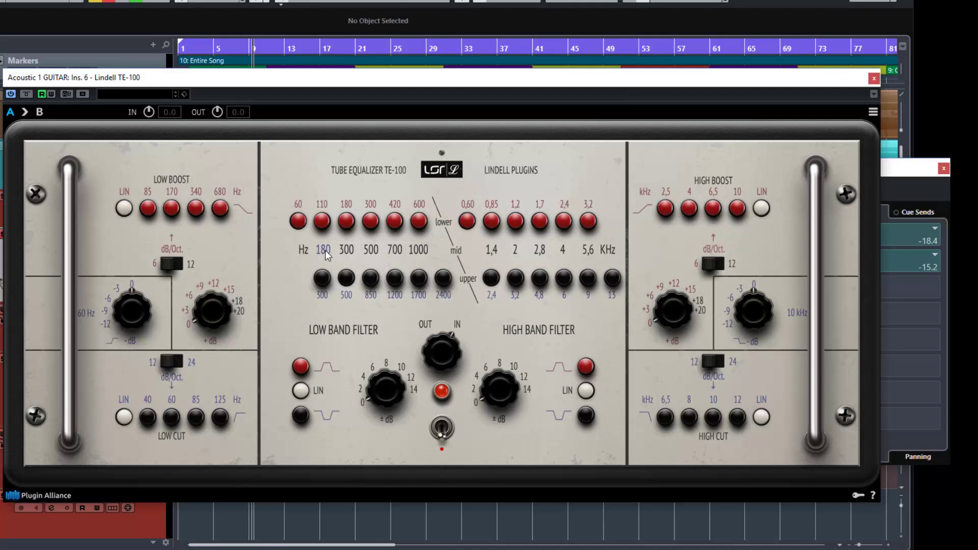
left_click(346, 250)
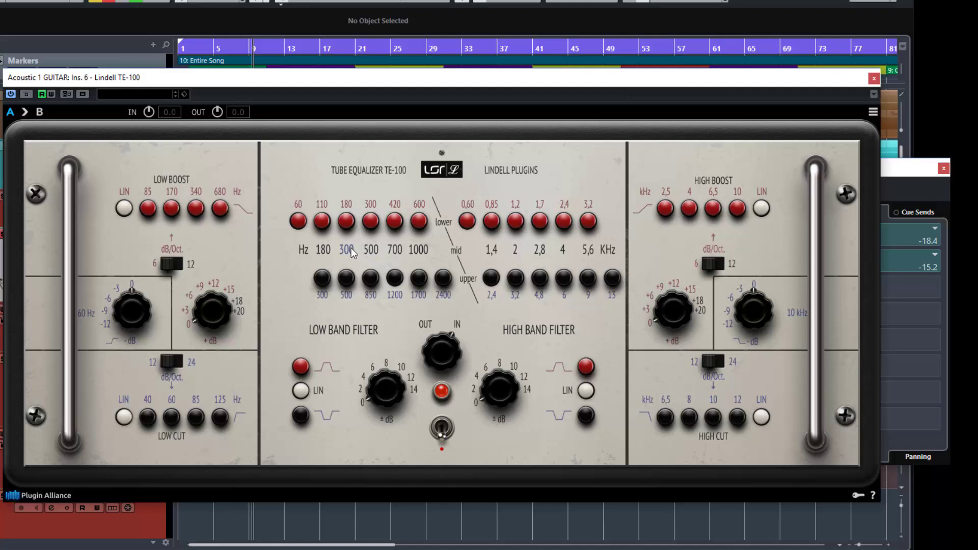
left_click(329, 250)
left_click(322, 278)
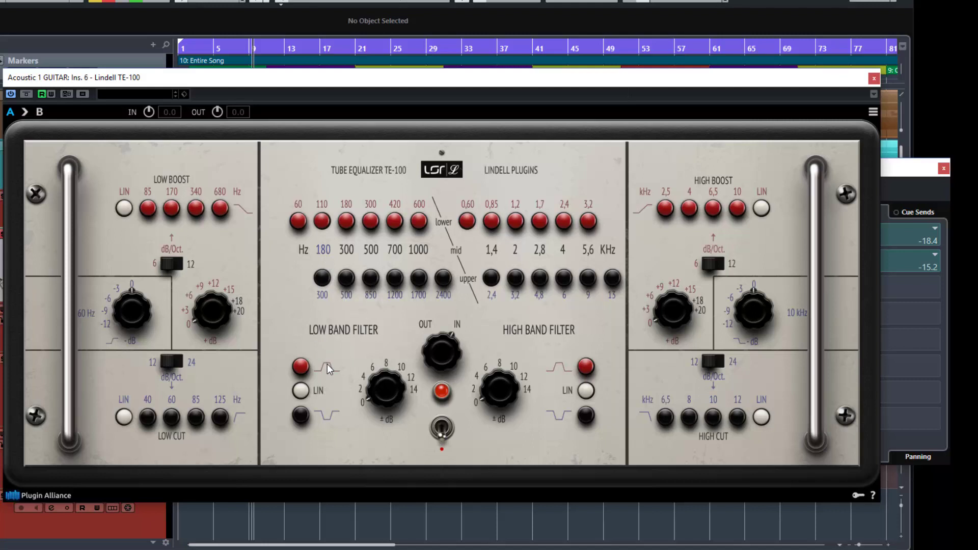
Step: Try the Low Band Filter at a 300 Hz mid frequency with the 180 Hz lower limit
left_click(346, 249)
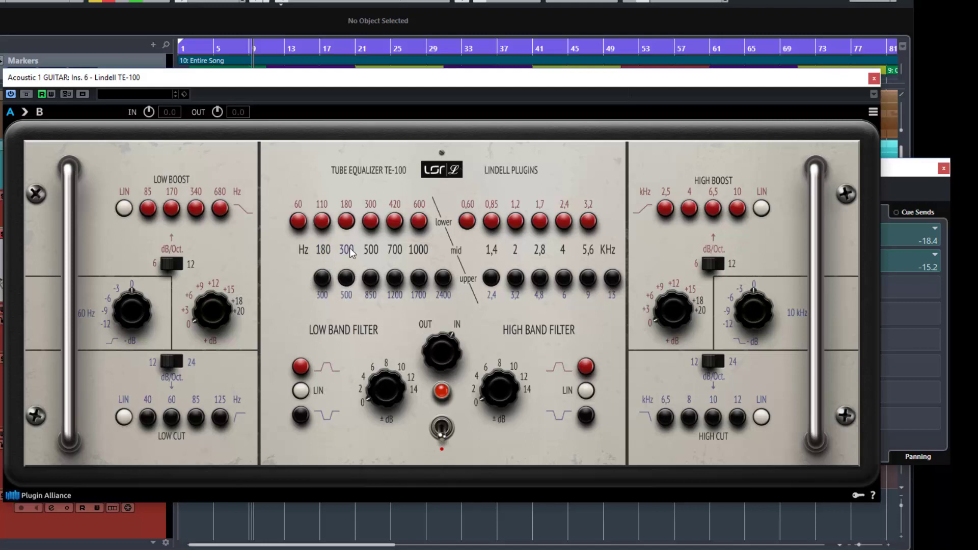
left_click_drag(350, 248, 350, 332)
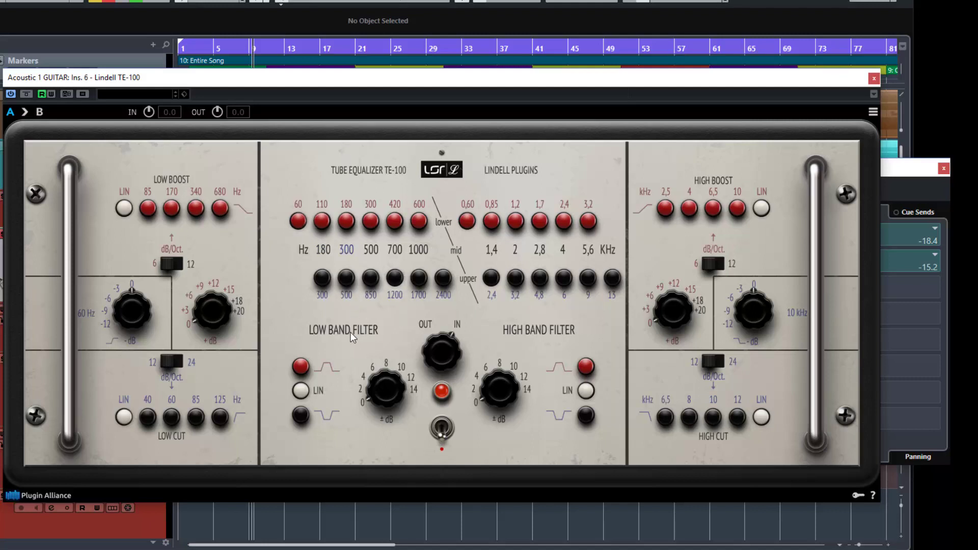
left_click(346, 221)
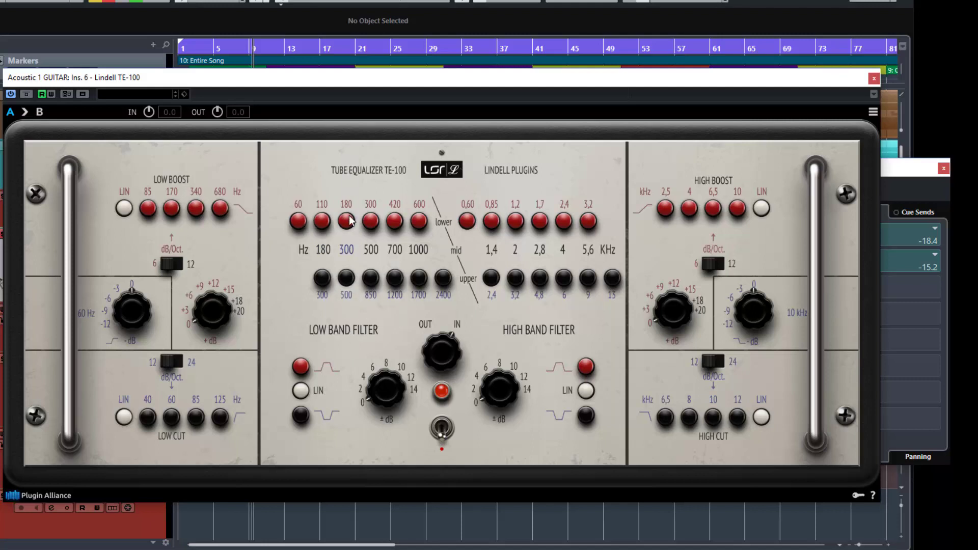
mouse_move(347, 259)
left_mouse_down()
mouse_move(347, 284)
mouse_move(346, 253)
left_mouse_up()
mouse_move(344, 179)
left_mouse_down()
mouse_move(350, 358)
mouse_move(349, 166)
left_mouse_up()
Step: Set the Low Band Filter's mid frequency to 1000 Hz and the High Band Filter's to 2 kHz
left_click(421, 250)
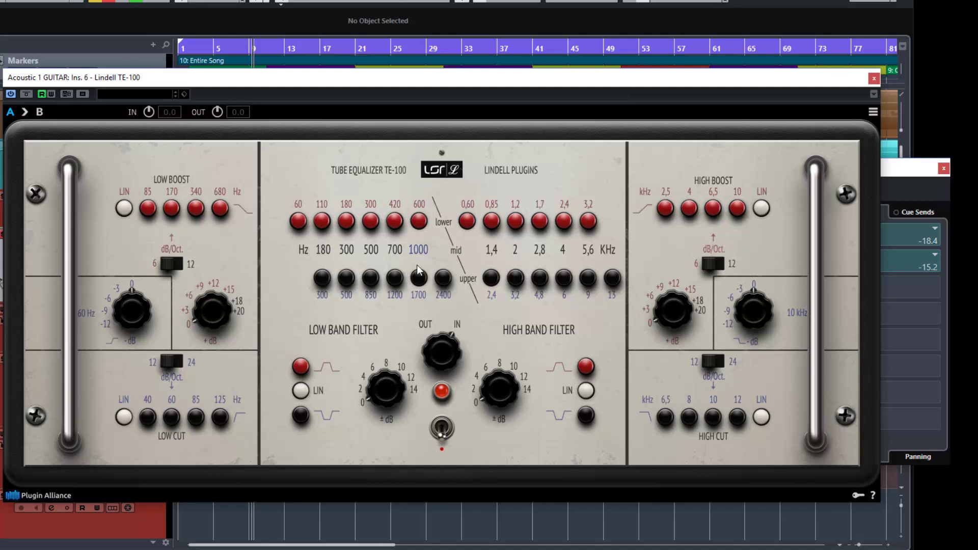
left_click_drag(417, 264, 417, 286)
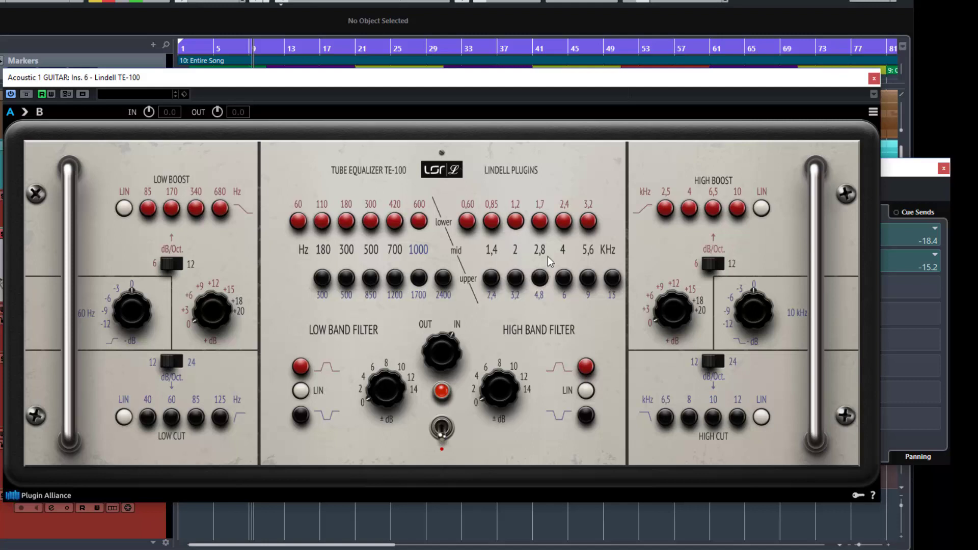
left_click(538, 221)
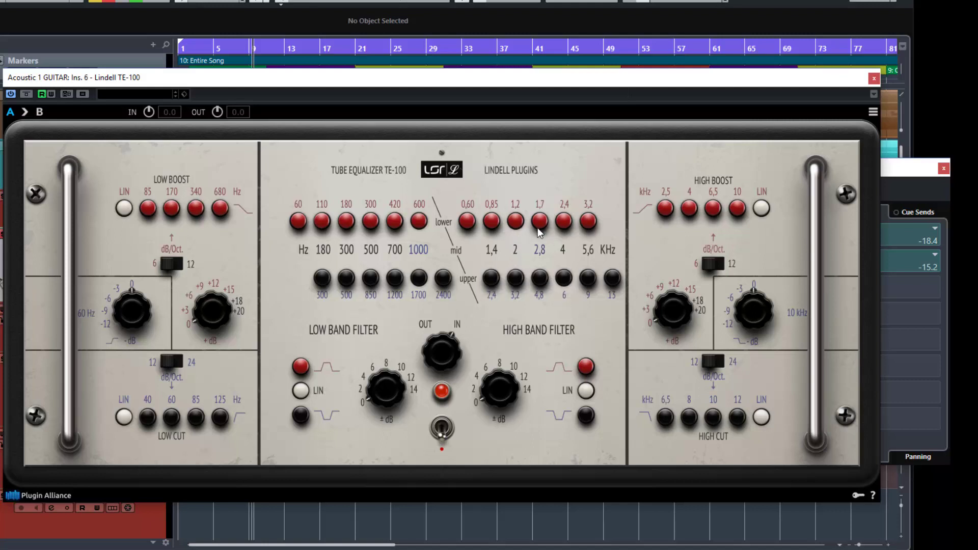
left_click(515, 221)
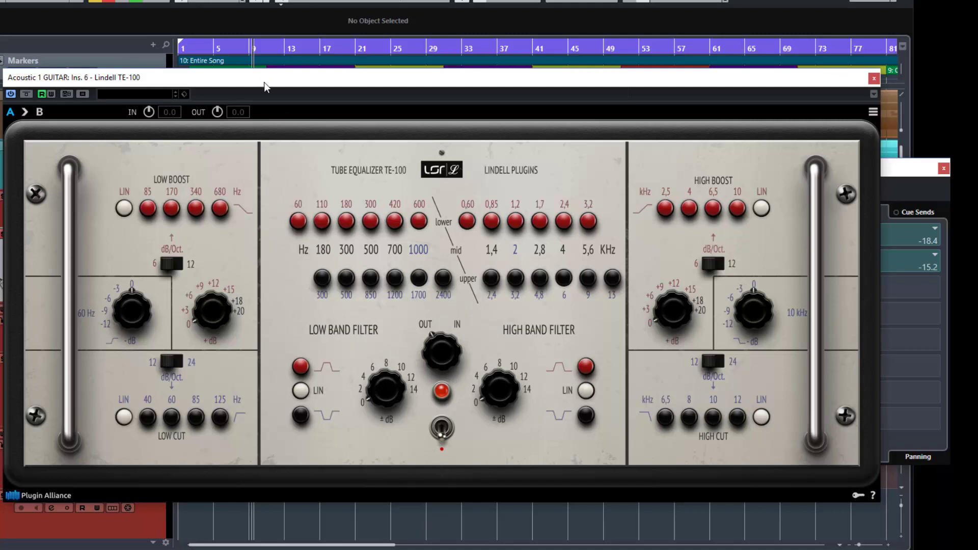
Step: Switch off the equalizer's power and move the plugin window so the song's marker track is uncovered
left_click(442, 426)
left_click_drag(458, 82, 517, 116)
left_click_drag(280, 115, 194, 99)
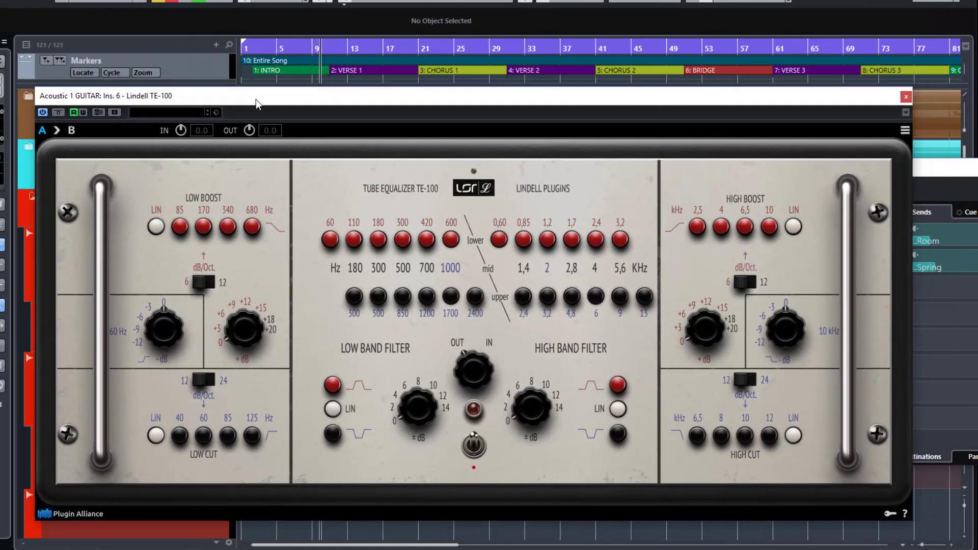
Step: Compare the guitar with the equalizer's power on and off during playback, leave it powered on, and stop playback
left_click(473, 458)
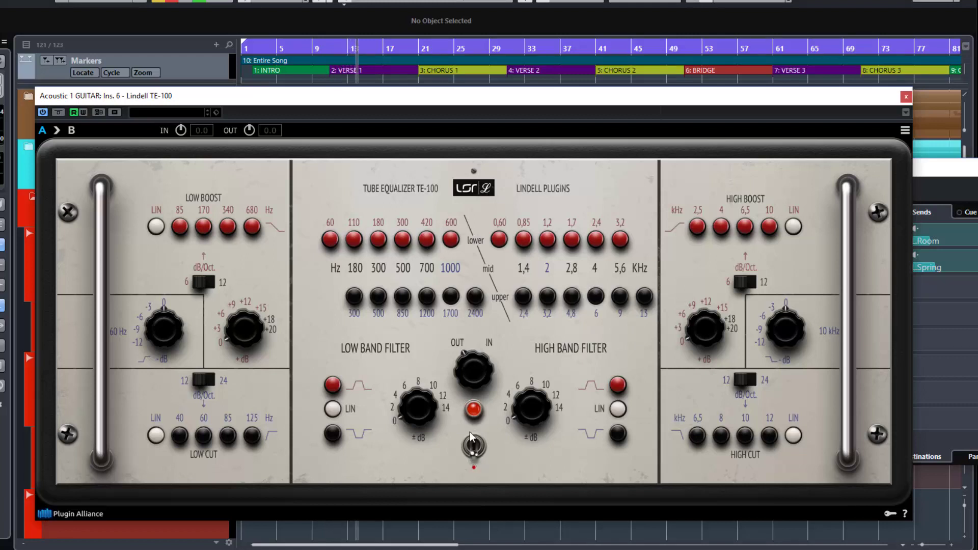
left_click(473, 444)
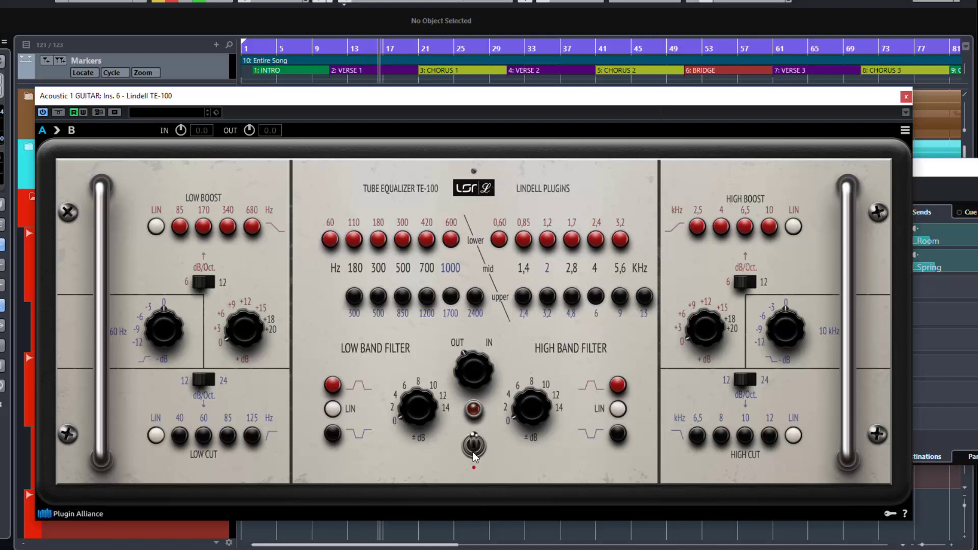
left_click(473, 452)
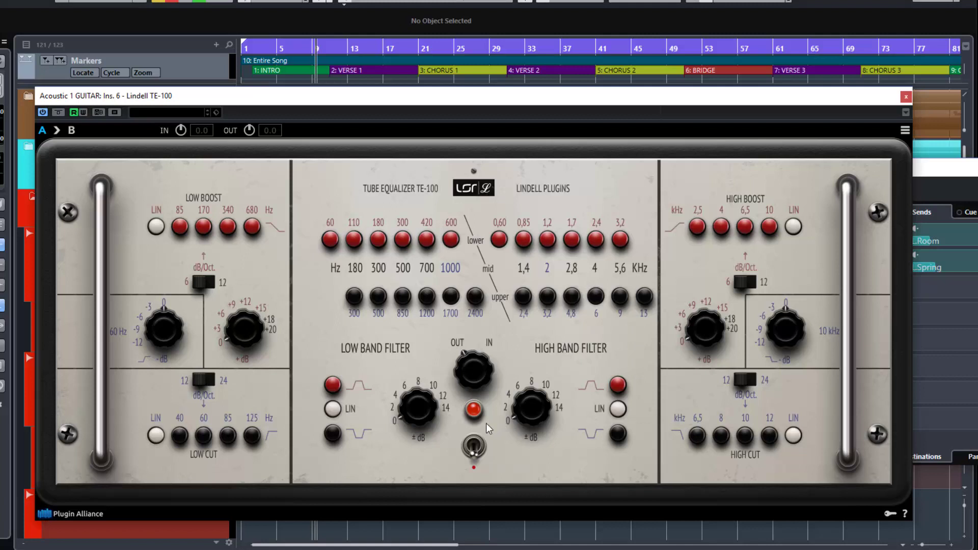
left_click(475, 446)
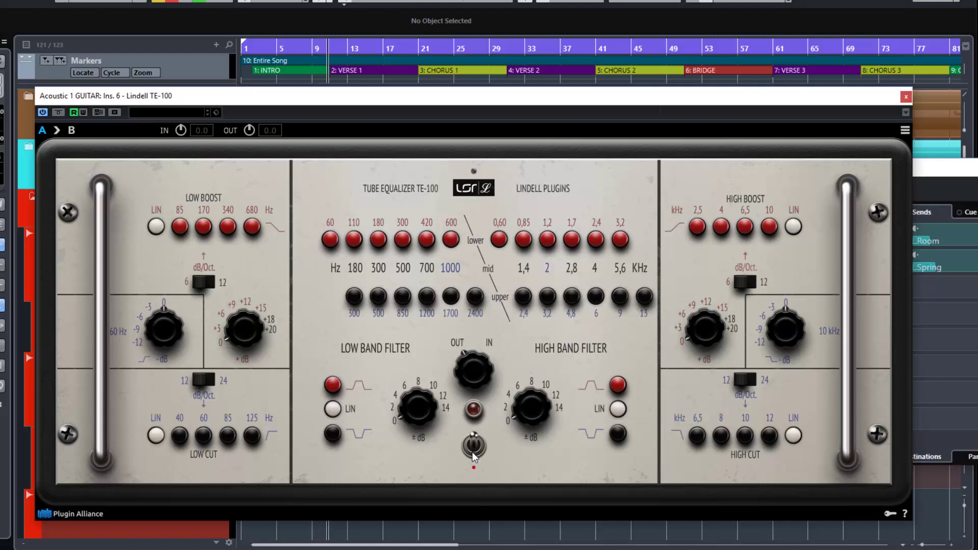
left_click(472, 453)
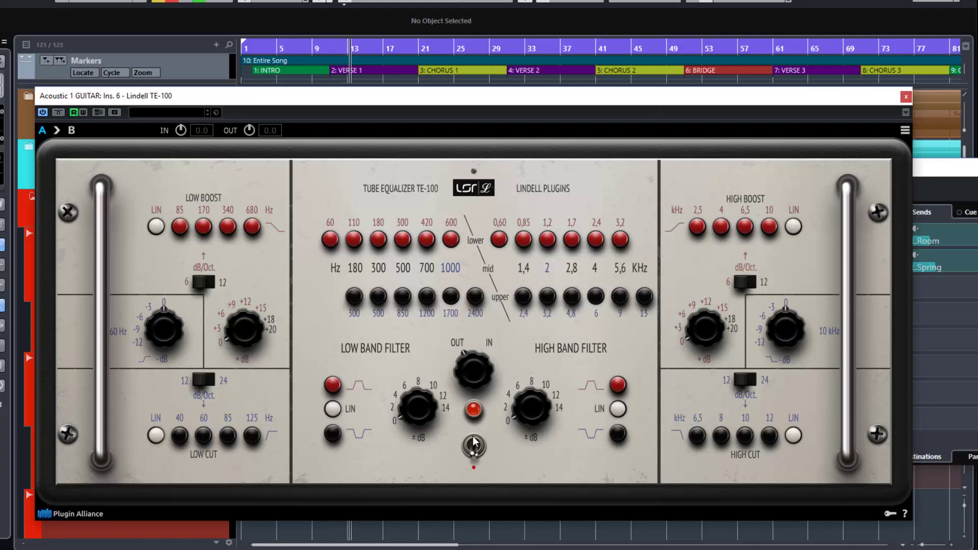
left_click(473, 445)
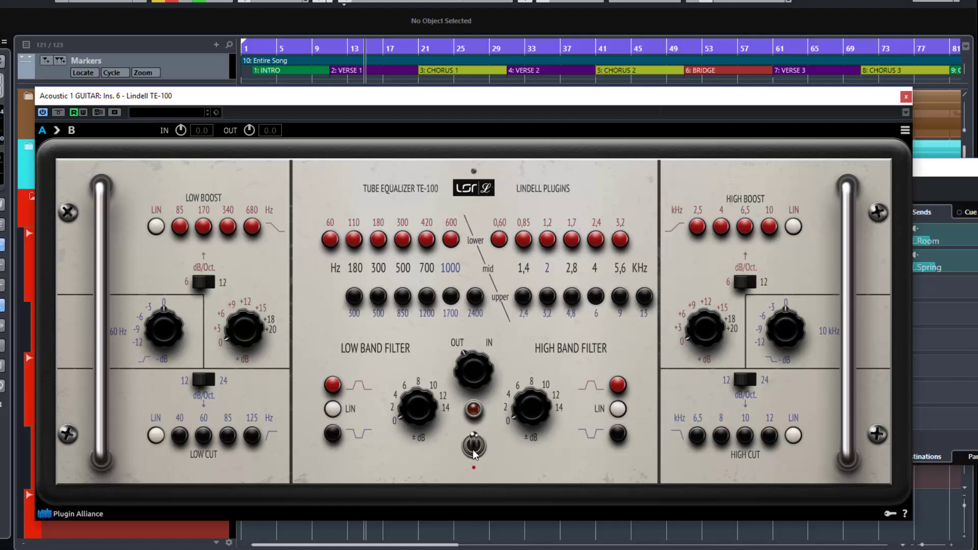
left_click(473, 448)
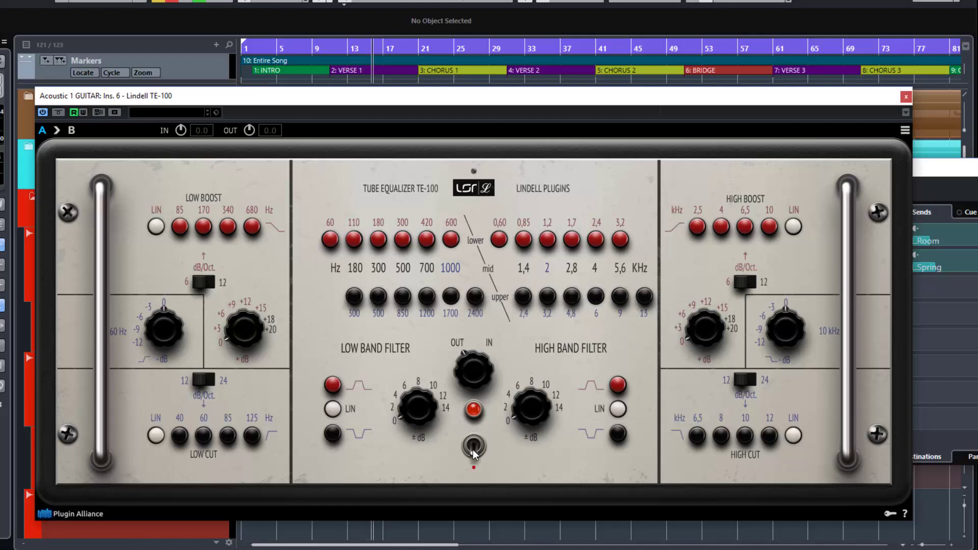
key("space")
Step: Switch the equalizer circuit to IN and apply a low boost of about +12 dB at 85 Hz
left_click(467, 382)
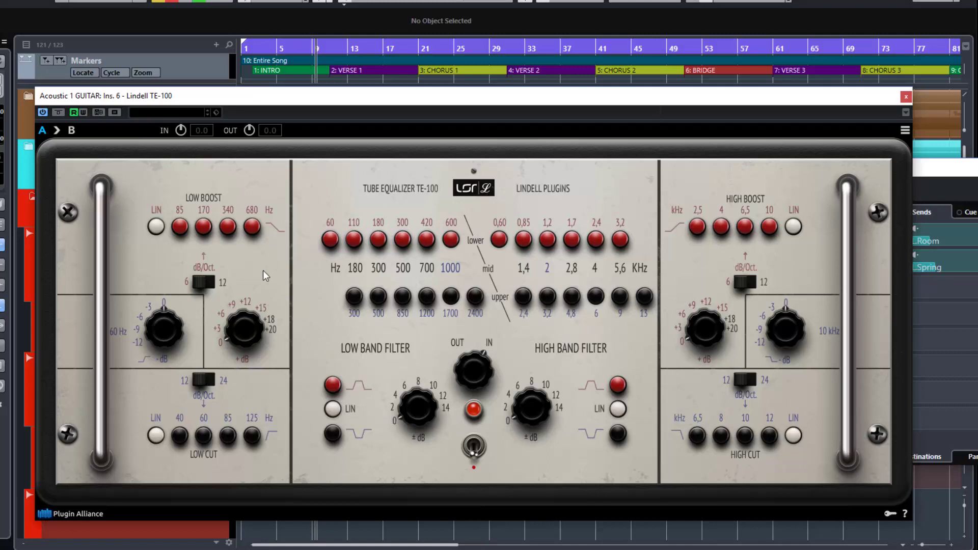
left_click(182, 229)
left_click_drag(243, 322, 241, 301)
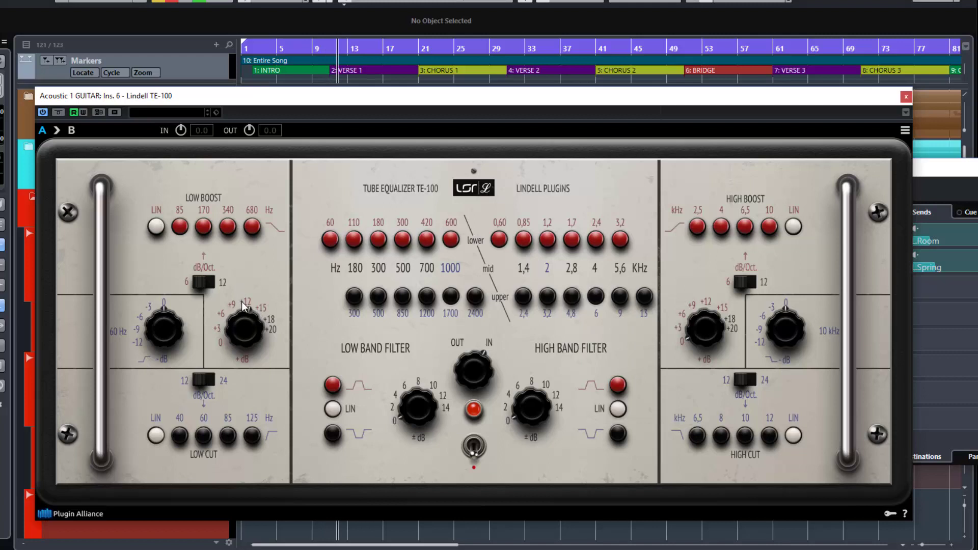
Step: Audition the low boost at 170, 680 and 340 Hz, try its gain and slope, and return to 85 Hz
left_click(204, 228)
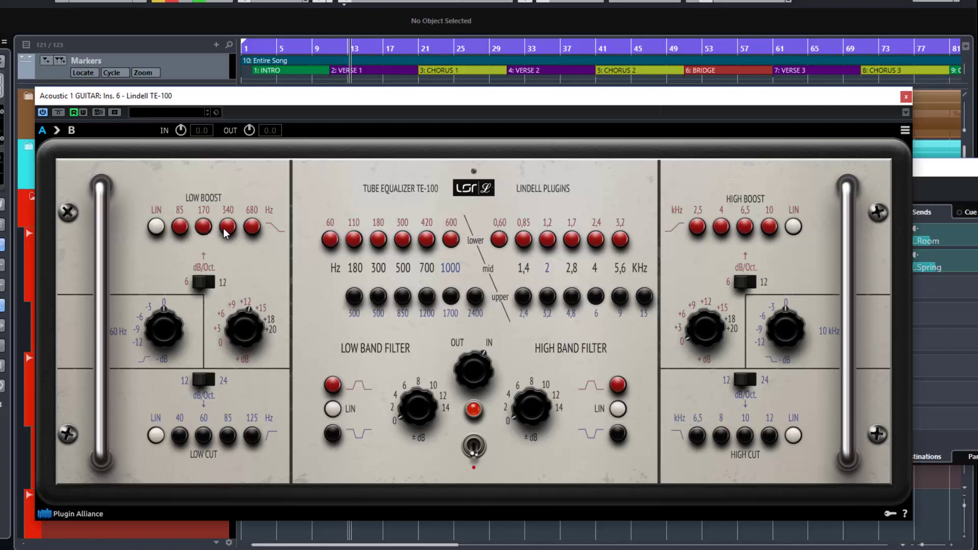
left_click(251, 227)
left_click_drag(265, 309, 243, 343)
left_click(217, 283)
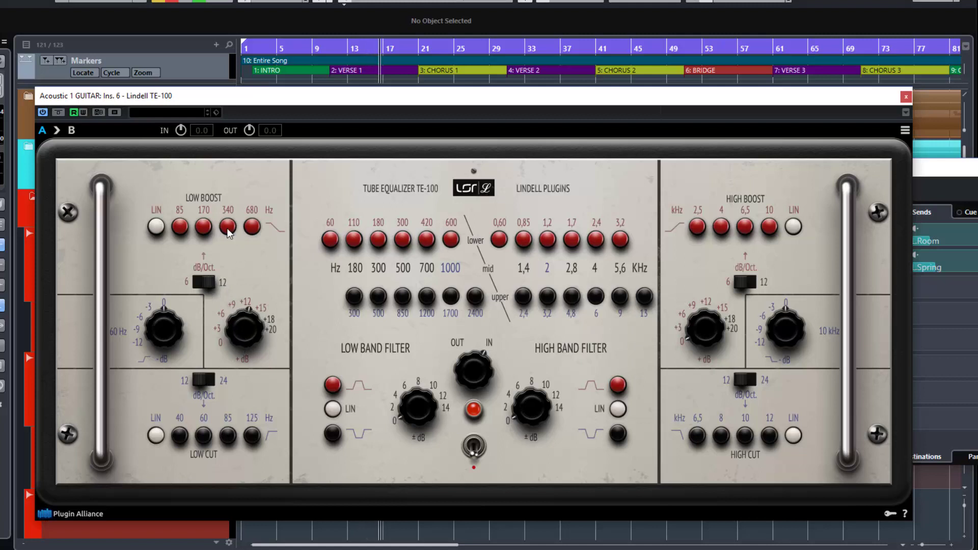
left_click(204, 226)
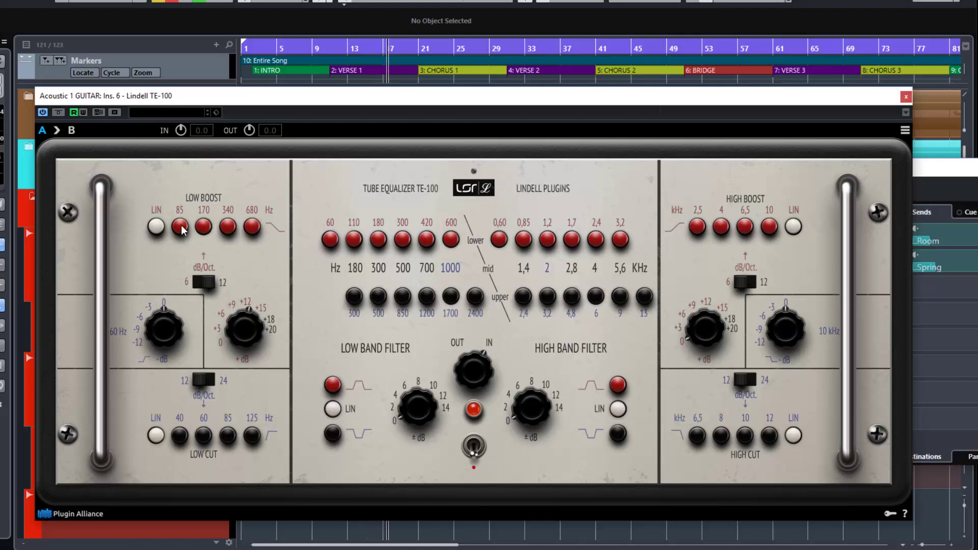
left_click(181, 226)
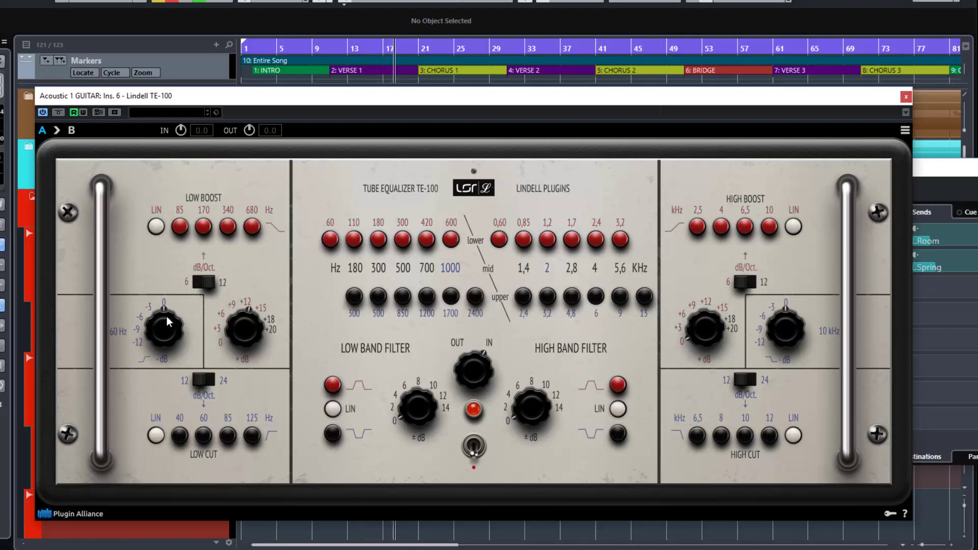
Step: Audition the low cut at 40, 60 and 85 Hz, try its slope switch, and return it to LIN
left_click_drag(167, 314, 153, 259)
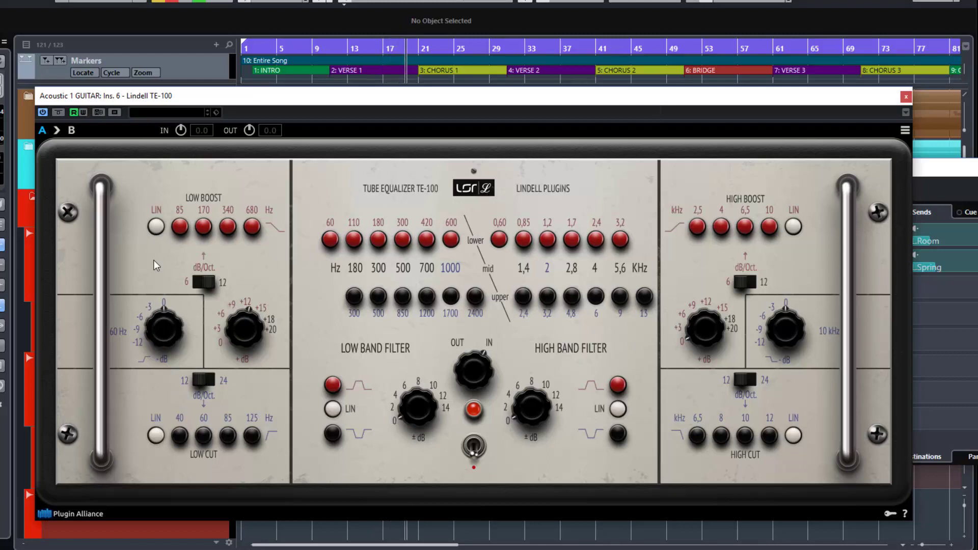
left_click(182, 437)
left_click(207, 438)
left_click(227, 439)
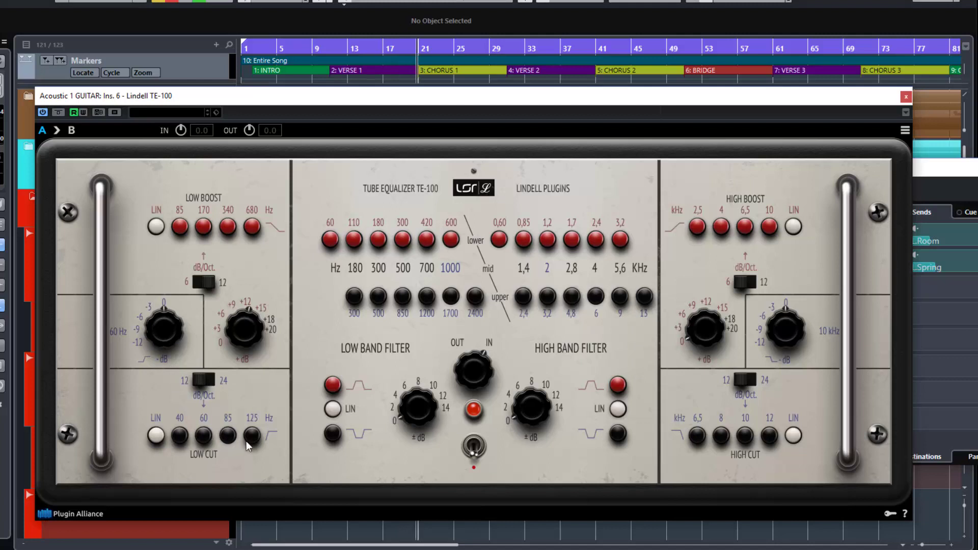
left_click(204, 379)
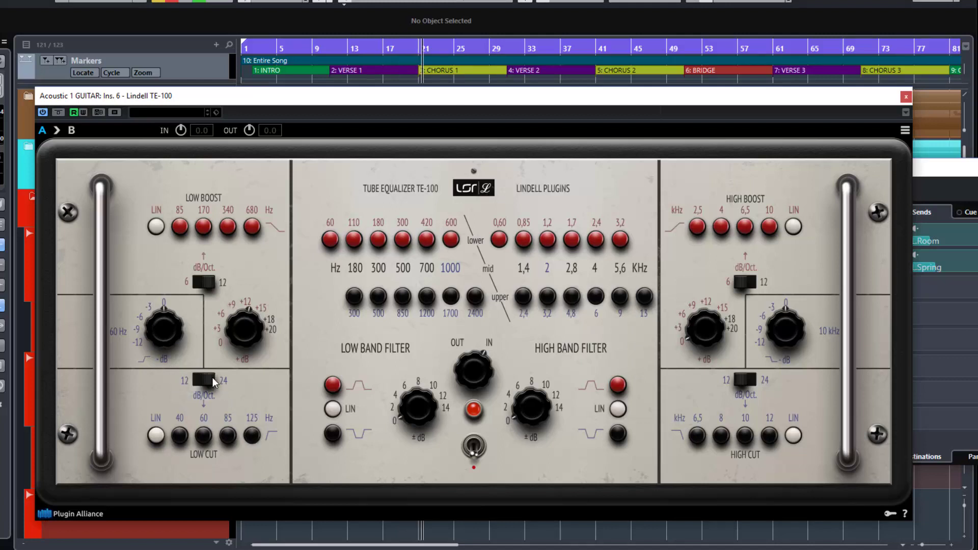
left_click(225, 434)
left_click(204, 435)
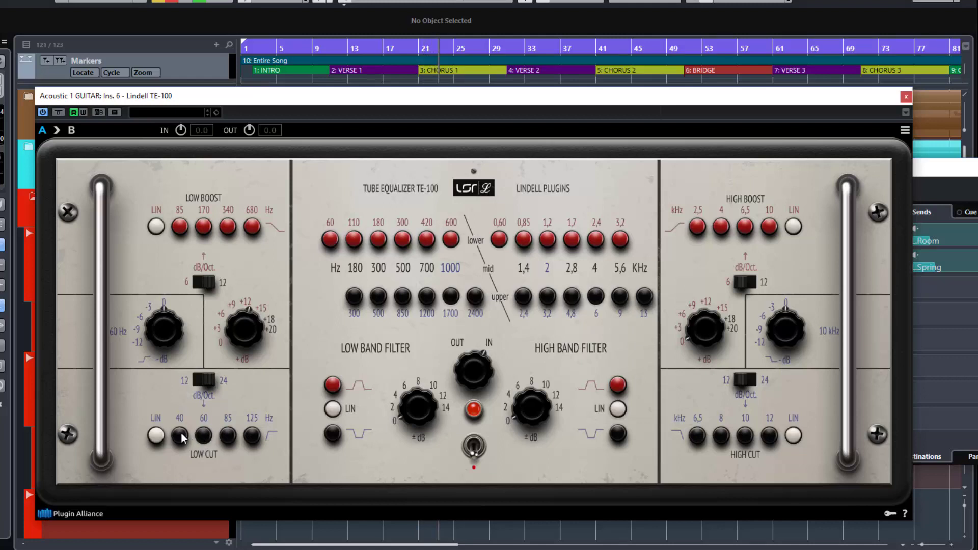
left_click(181, 435)
left_click(157, 435)
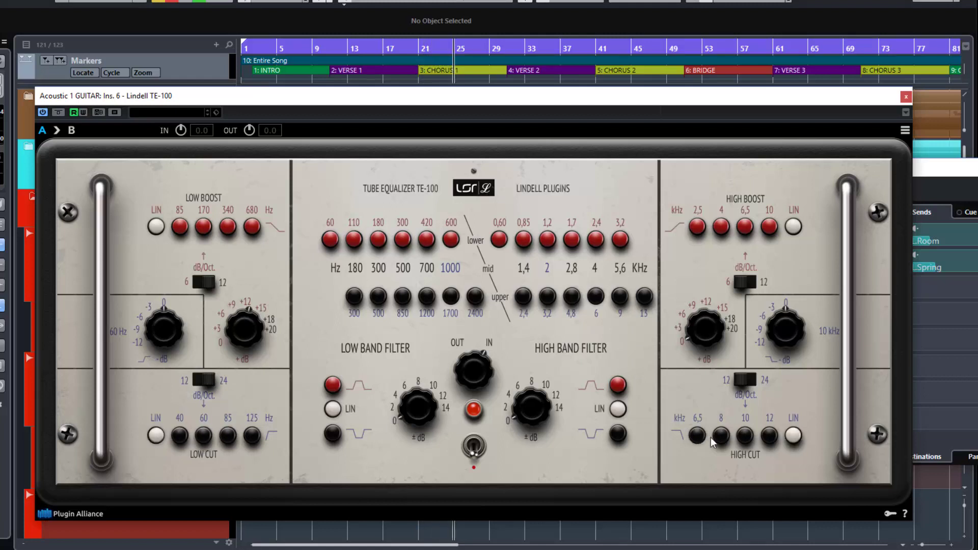
Step: Try the high-cut slope, raise the high boost to about +18 dB, and audition it at 10, 6.5, 4 and 2.5 kHz
left_click(757, 383)
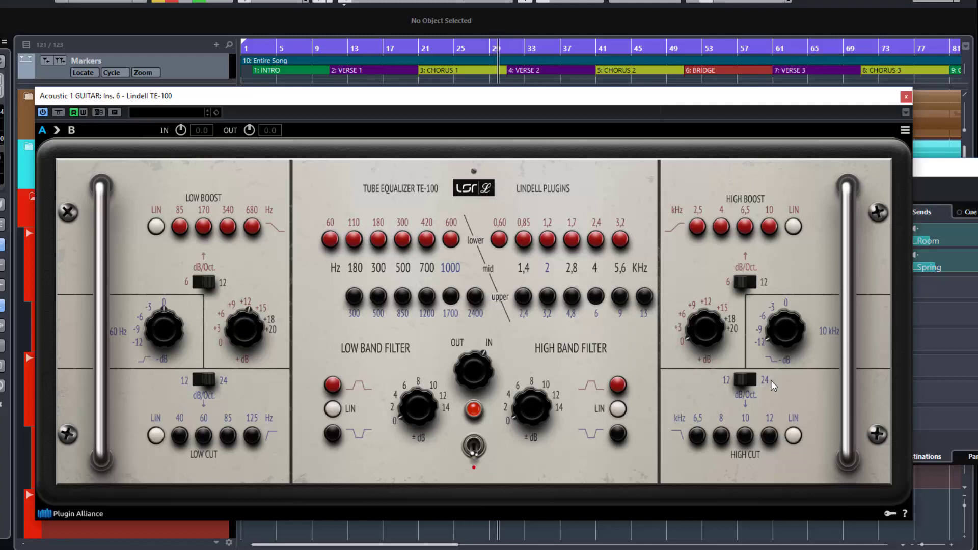
left_click_drag(696, 335, 704, 275)
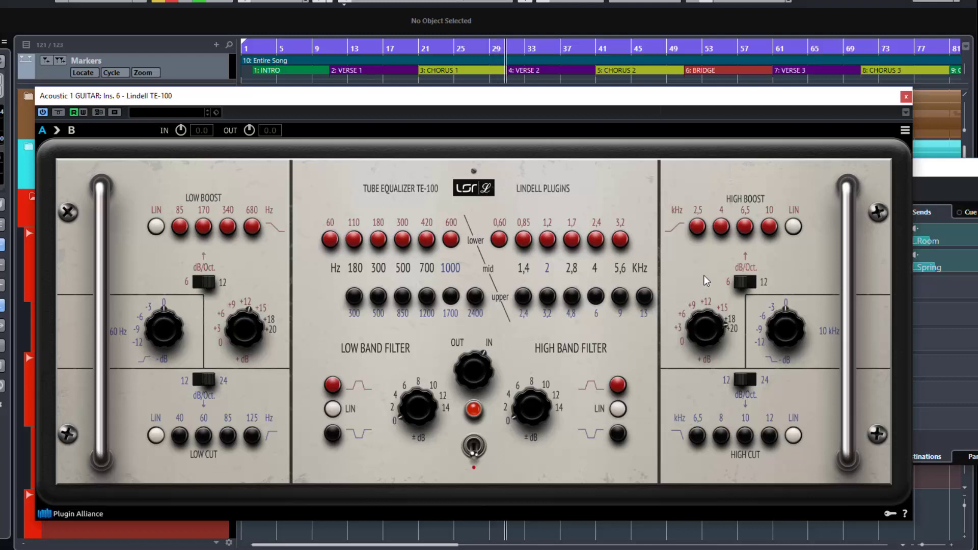
left_click(769, 226)
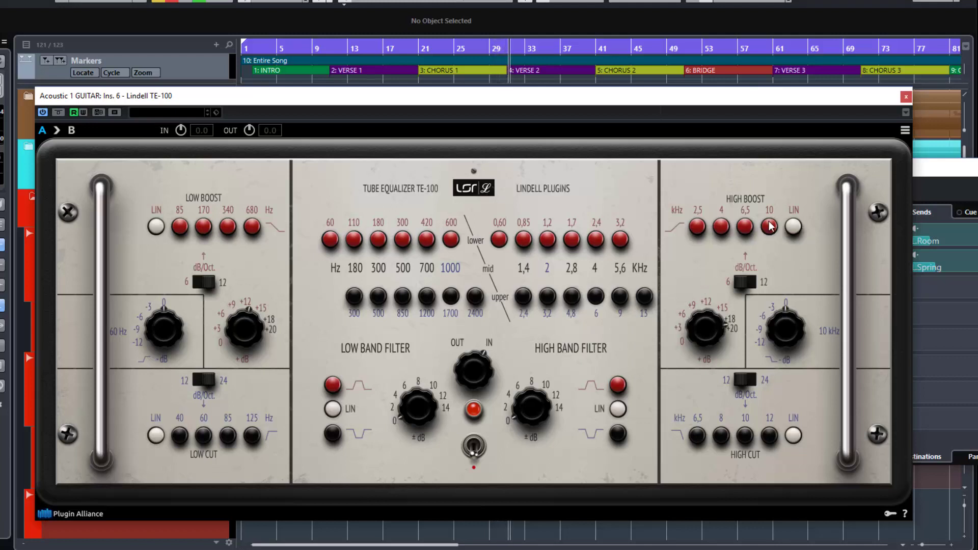
left_click(744, 227)
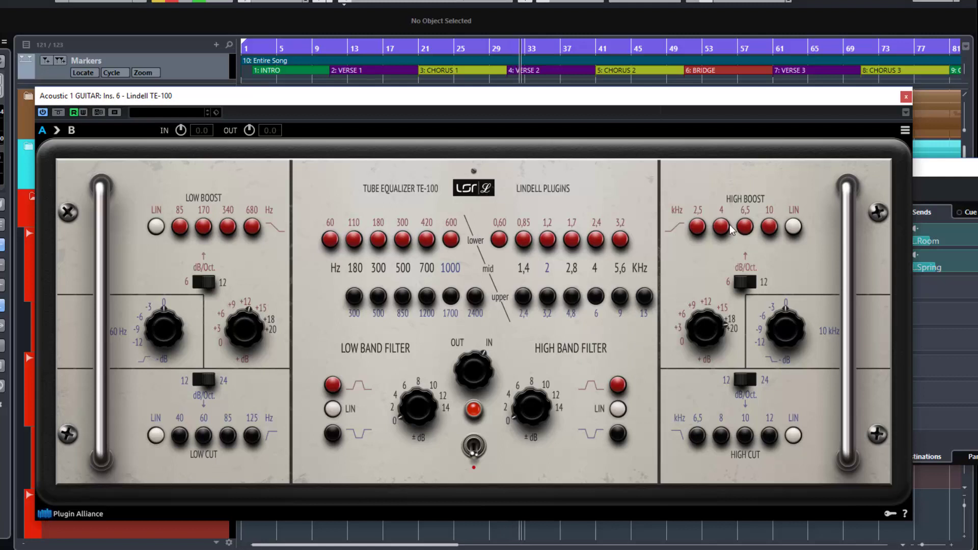
left_click(727, 227)
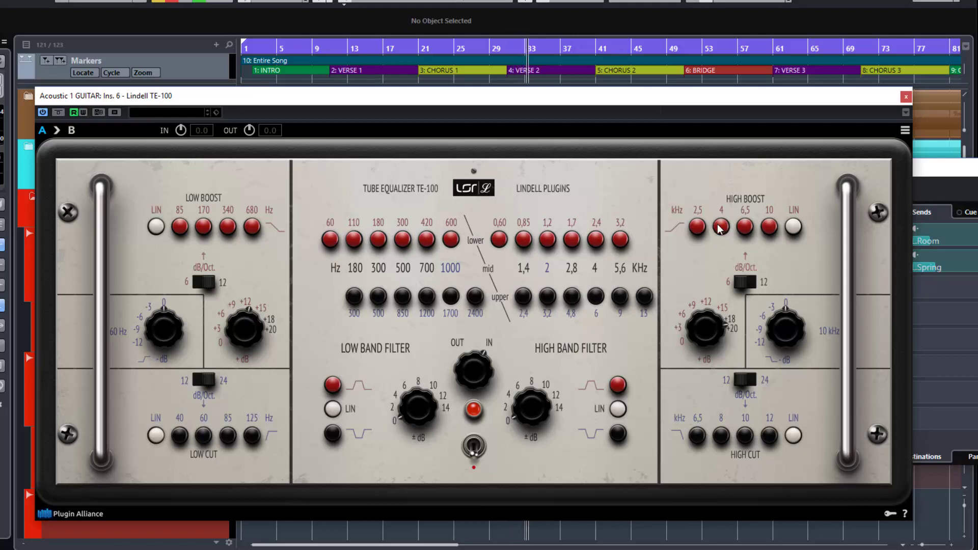
left_click(698, 228)
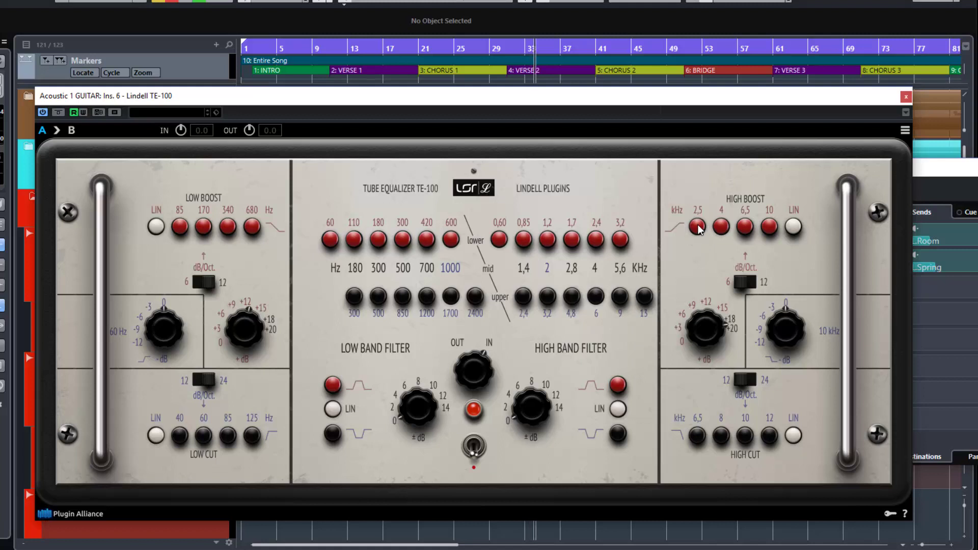
Step: Switch the high boost slope, audition it at 4, 6.5 and 10 kHz, reduce its gain, and set the band to LIN
left_click(754, 282)
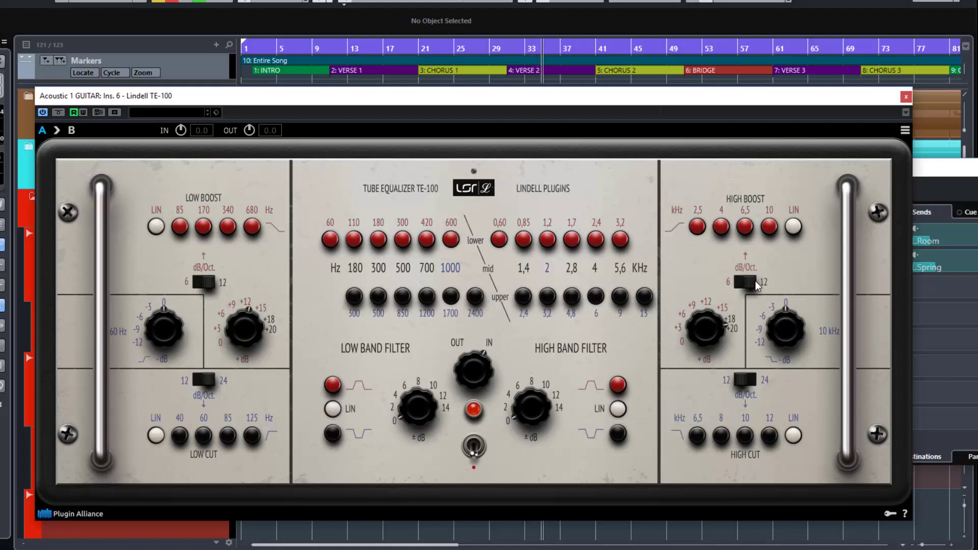
left_click(723, 228)
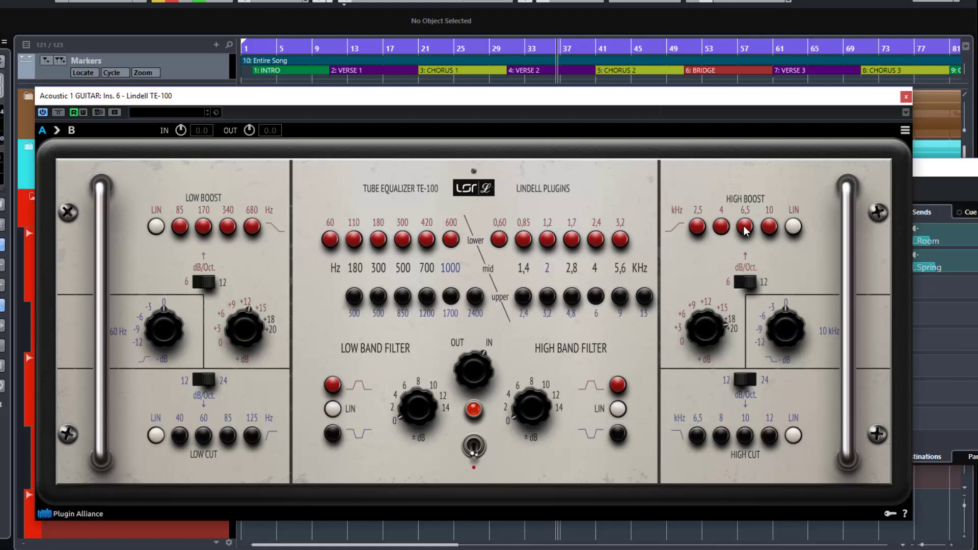
left_click(745, 230)
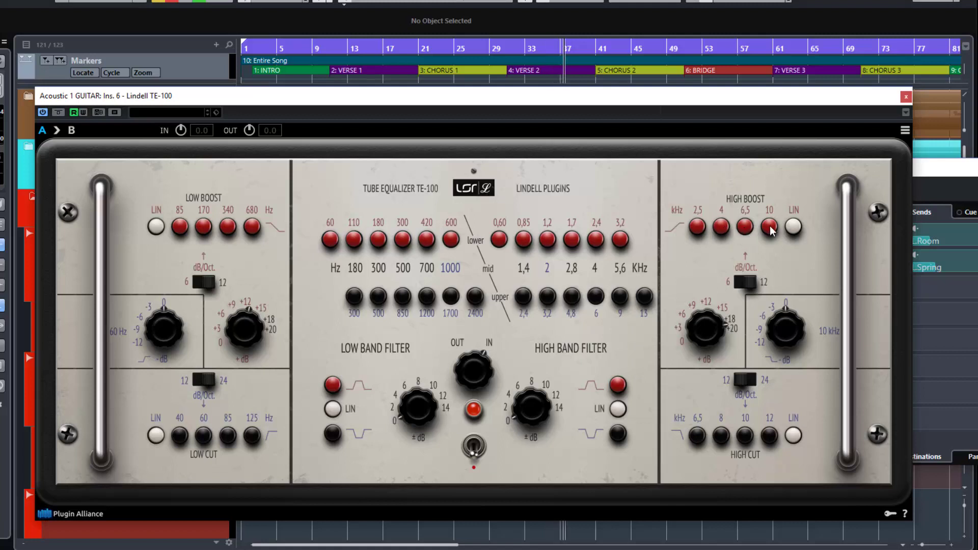
left_click(769, 227)
left_click(722, 228)
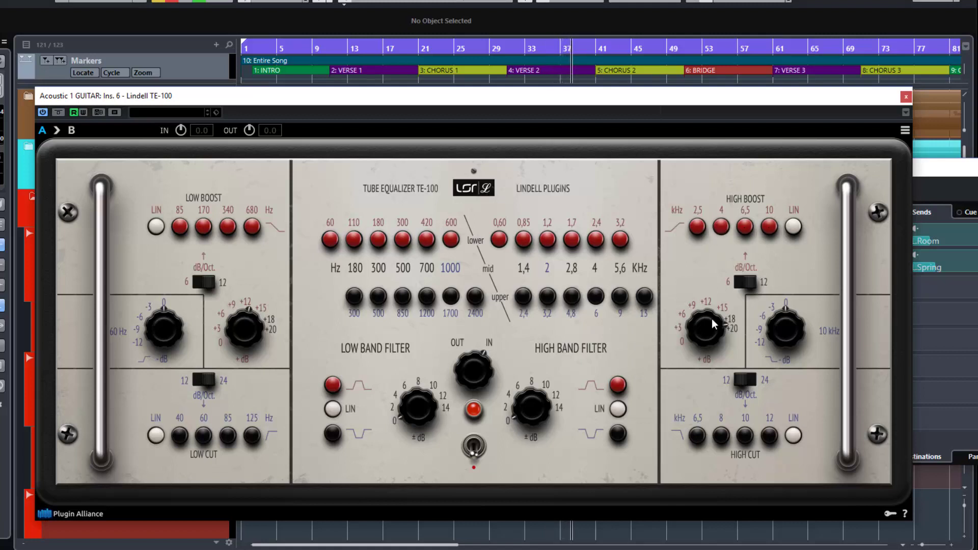
left_click_drag(714, 310, 717, 343)
left_click(793, 226)
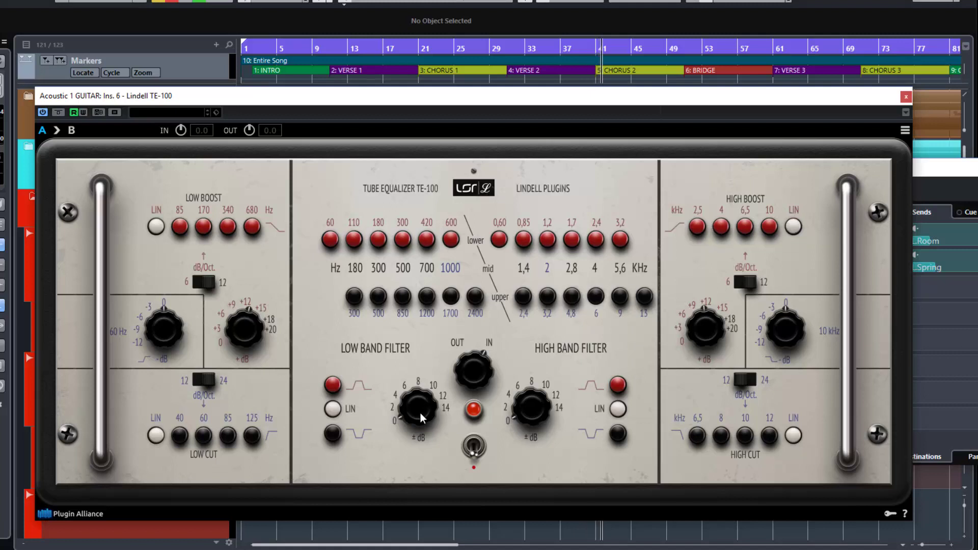
Step: Audition a low band filter boost at 180, 300, 500, 700 and 1000 Hz, and raise it to about 14 dB at 500 Hz
left_click_drag(420, 413, 416, 363)
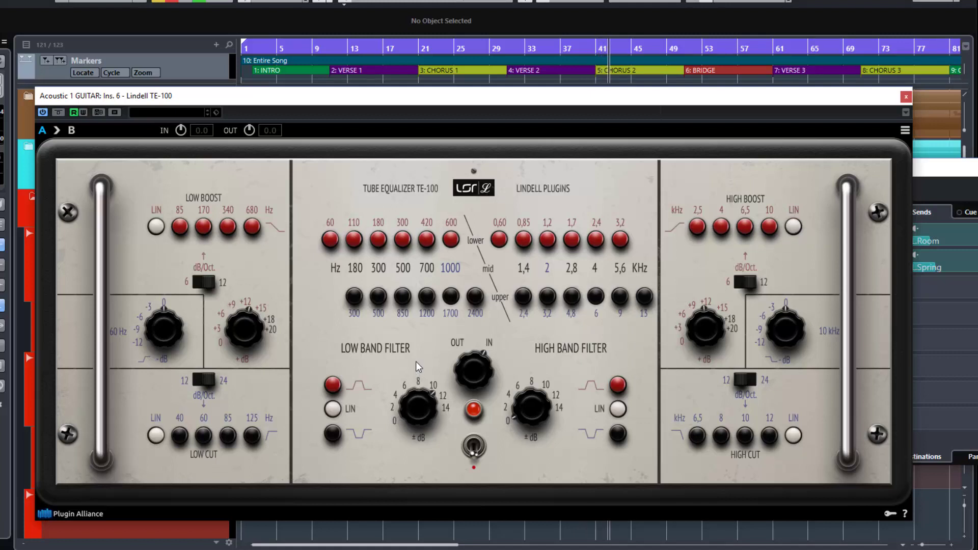
left_click(355, 269)
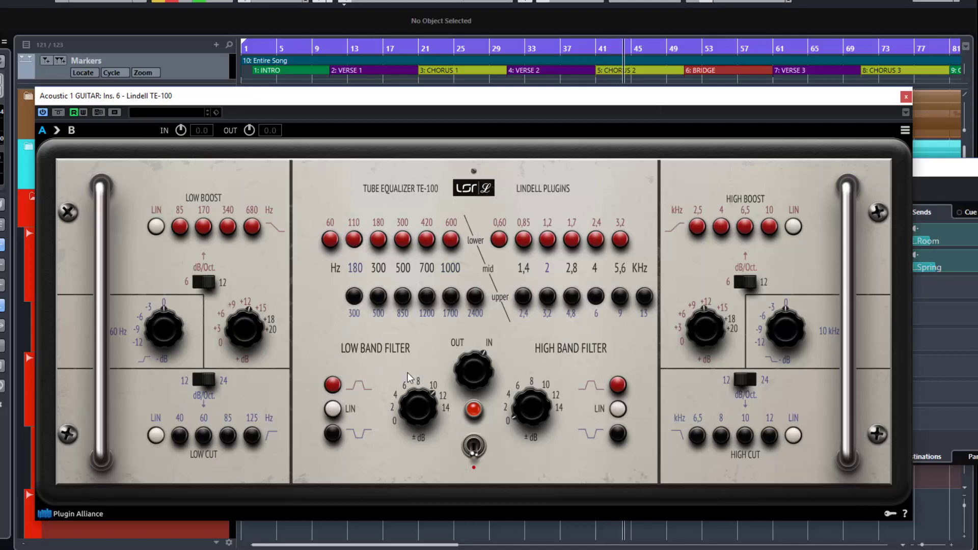
left_click(380, 269)
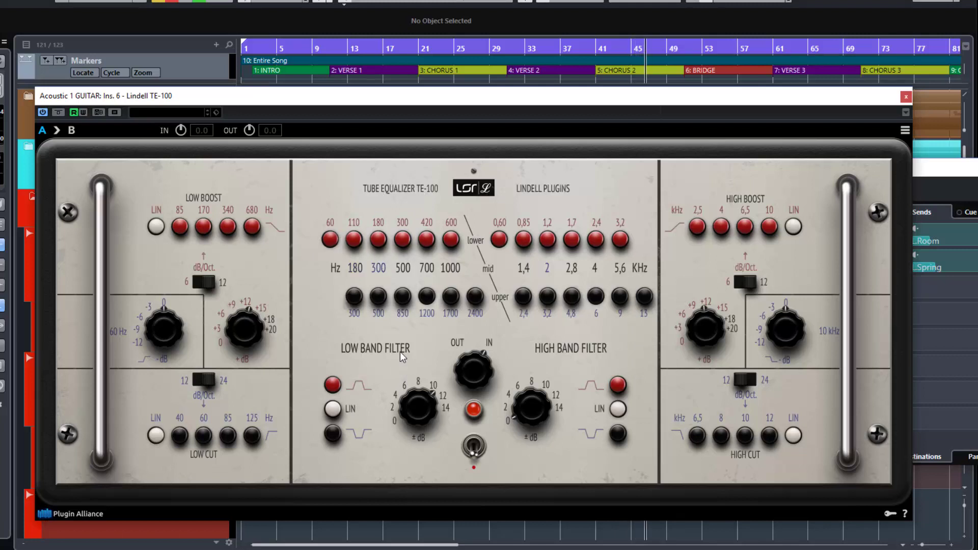
left_click(404, 270)
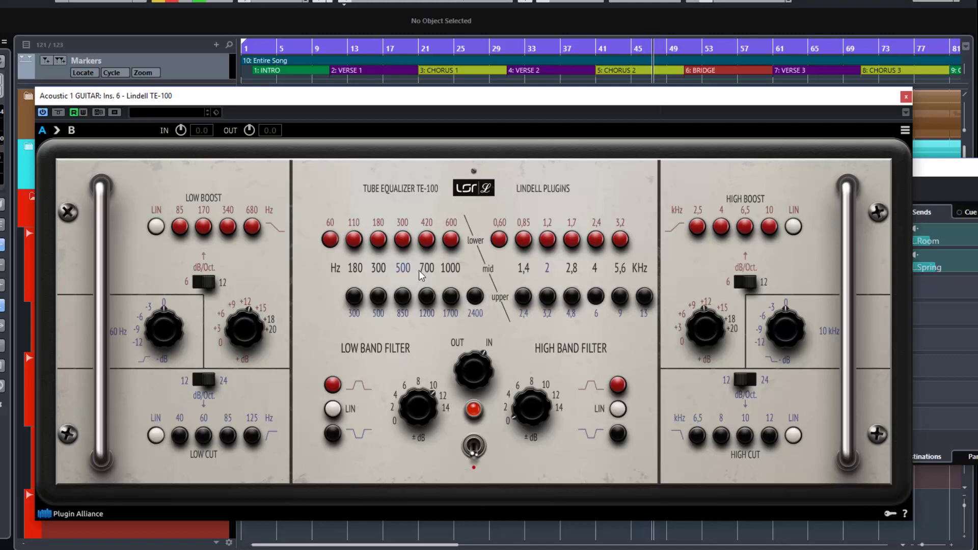
left_click(426, 270)
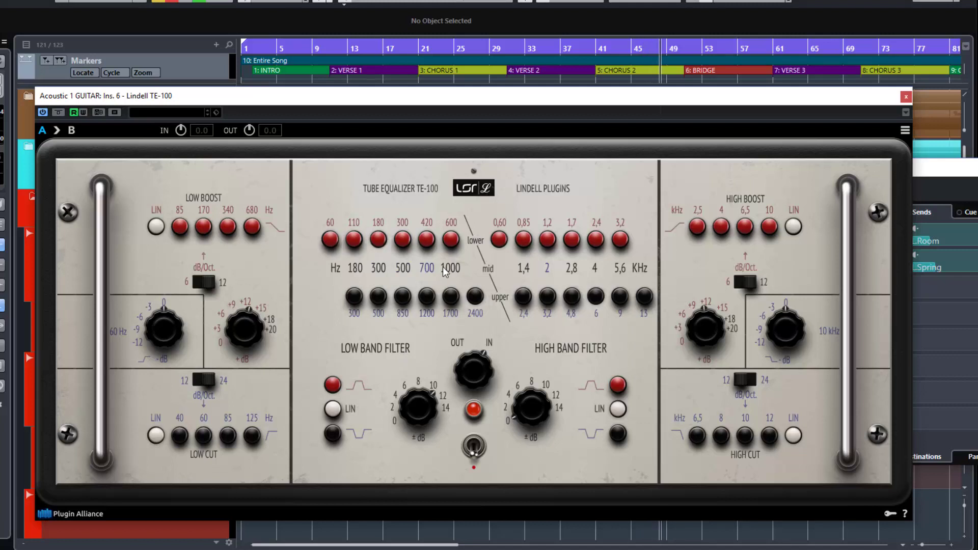
left_click(450, 268)
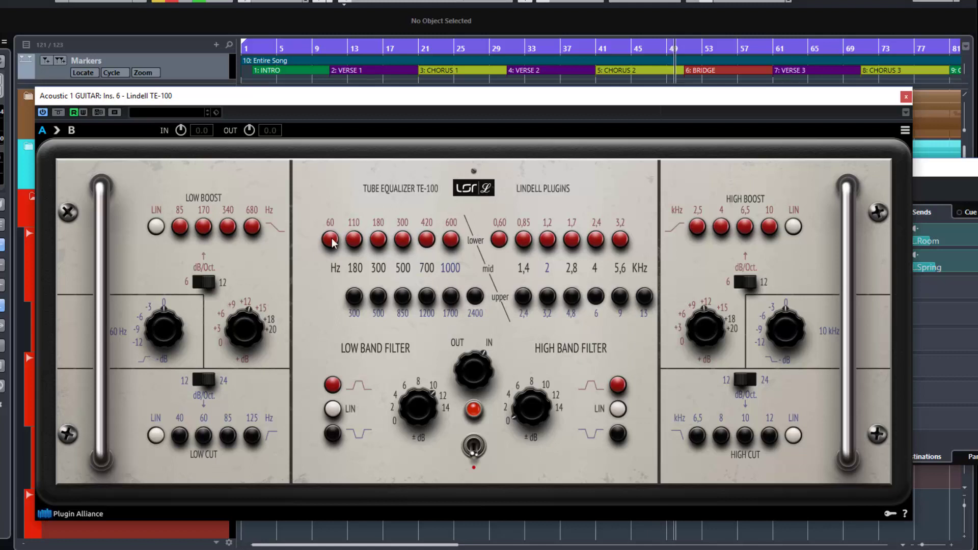
left_click(403, 268)
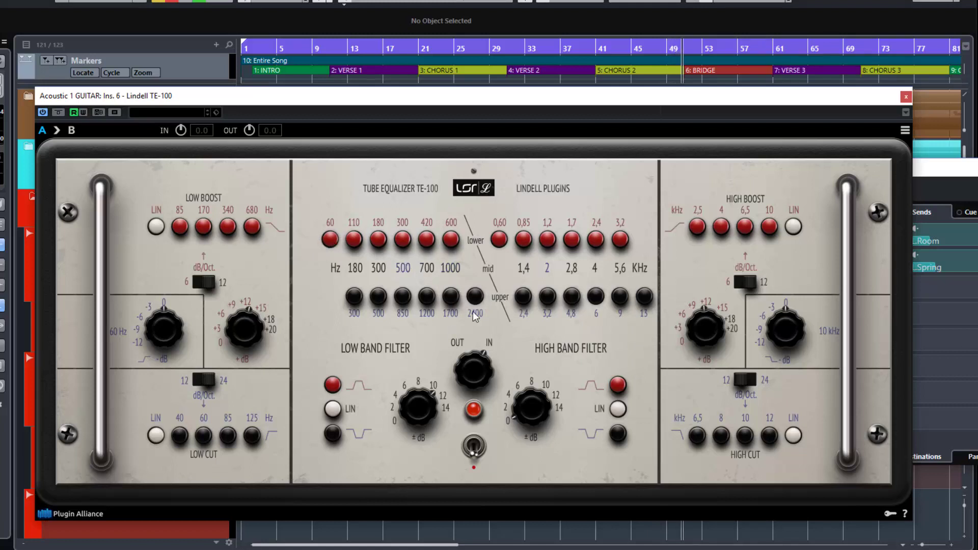
left_click_drag(416, 400, 412, 387)
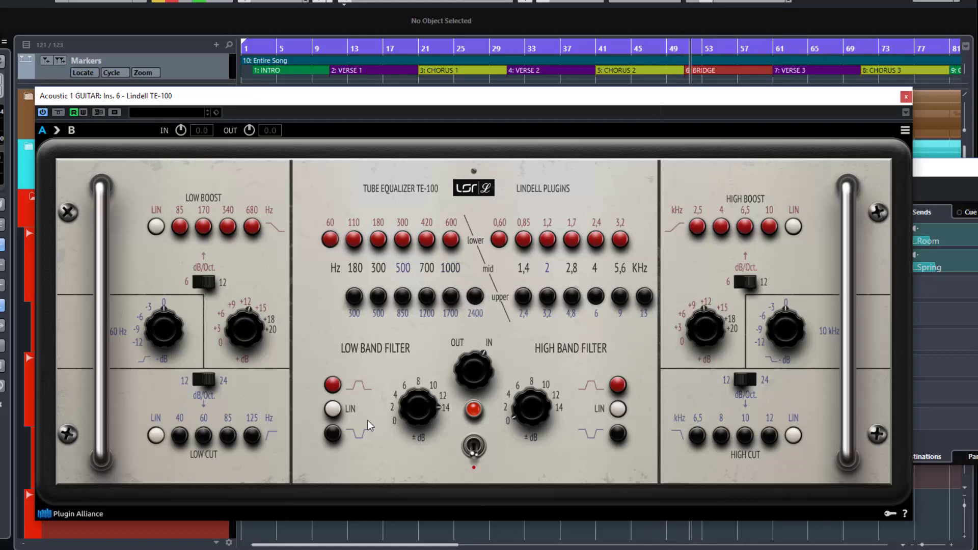
Step: Switch the low band filter to its cut curve at about 12 dB and audition it at 300, 180 and 700 Hz
left_click(333, 433)
mouse_move(416, 407)
left_mouse_down()
mouse_move(421, 481)
mouse_move(414, 415)
left_mouse_up()
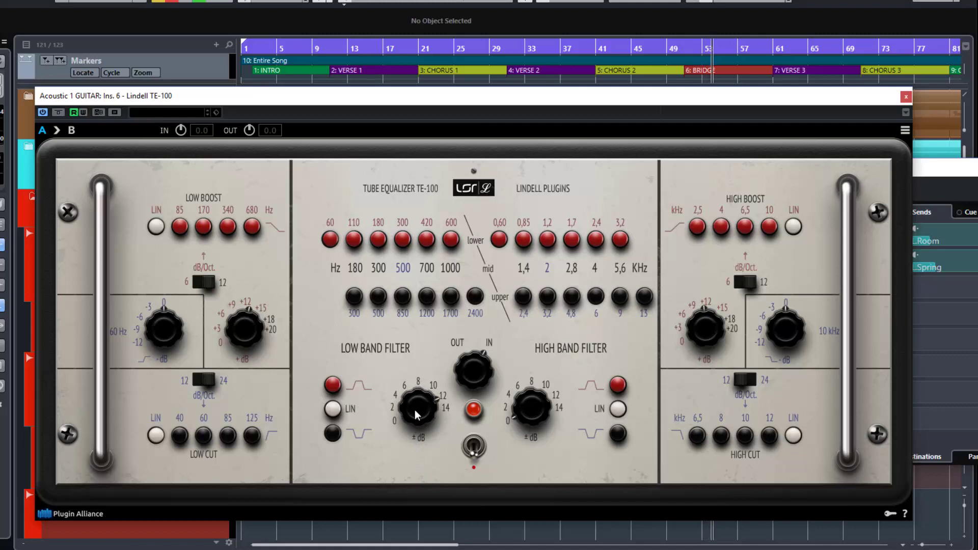
left_click(379, 270)
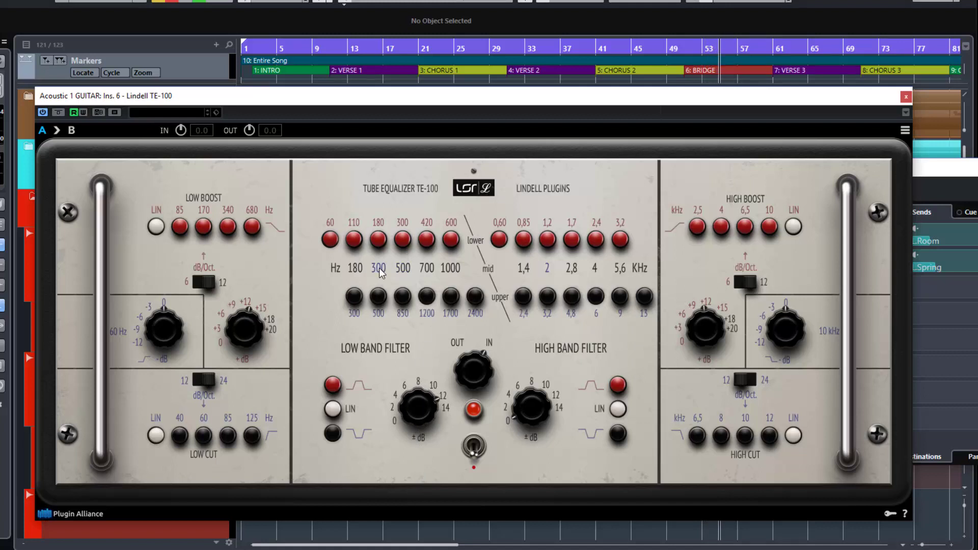
left_click(357, 268)
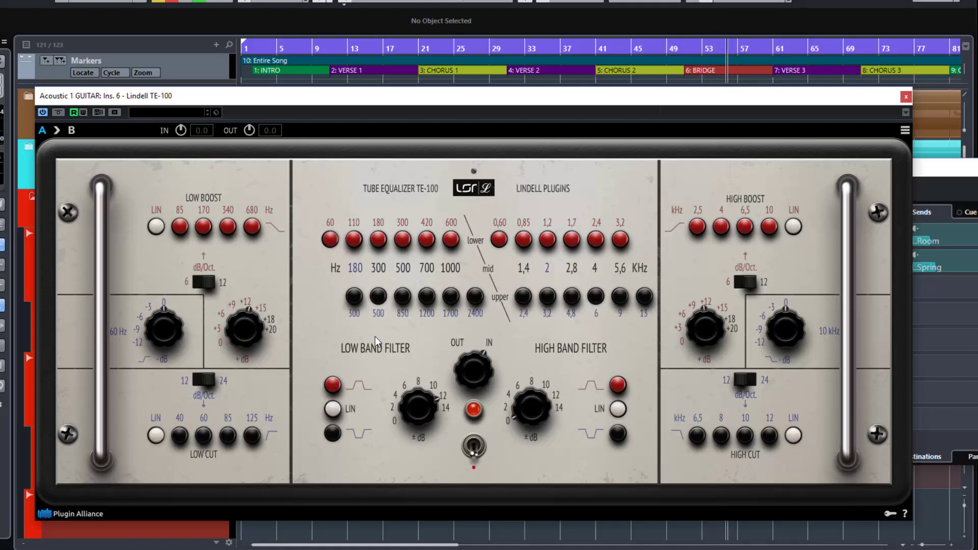
left_click(355, 239)
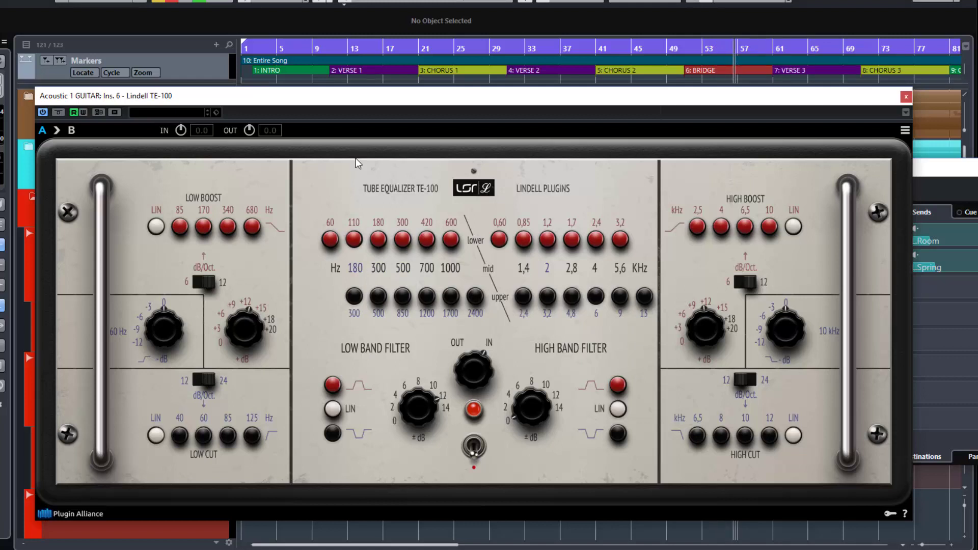
left_click(427, 266)
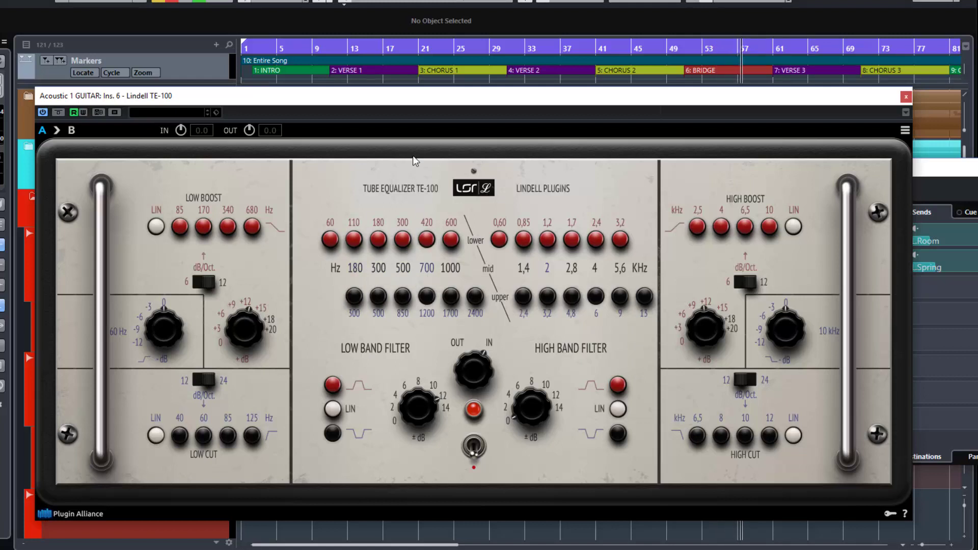
left_click(427, 239)
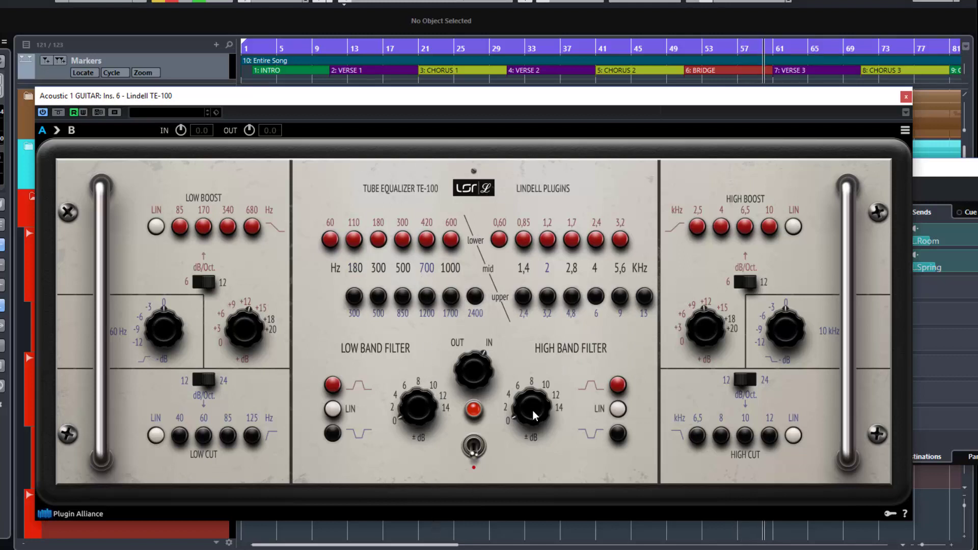
Step: Raise the high band filter boost to about 14 dB and audition it at 2, 2.8 and 5.6 kHz
left_click_drag(533, 410, 539, 299)
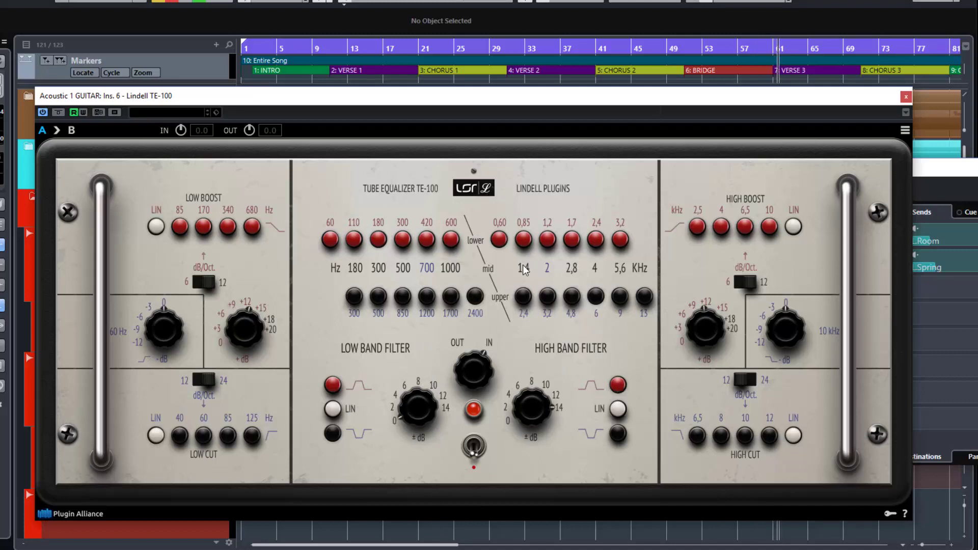
left_click(547, 296)
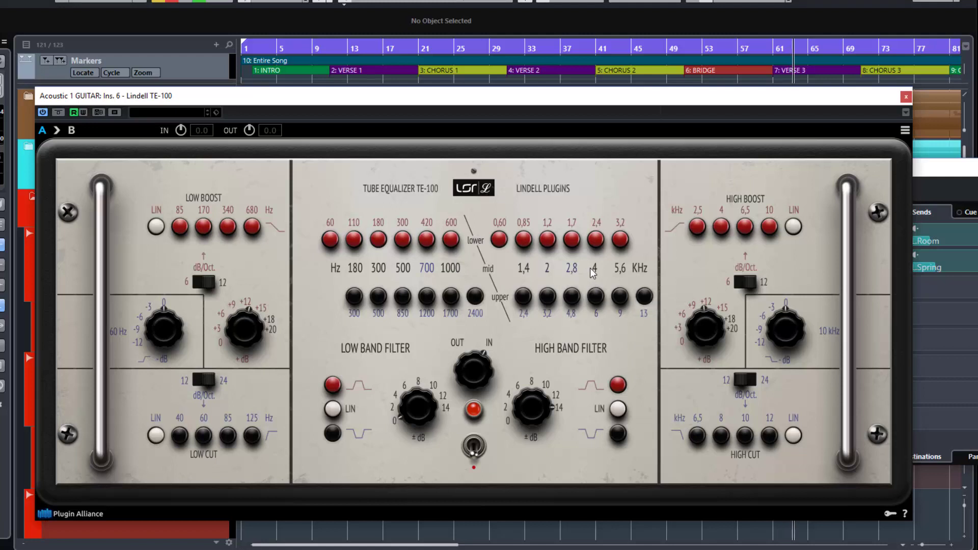
left_click(618, 270)
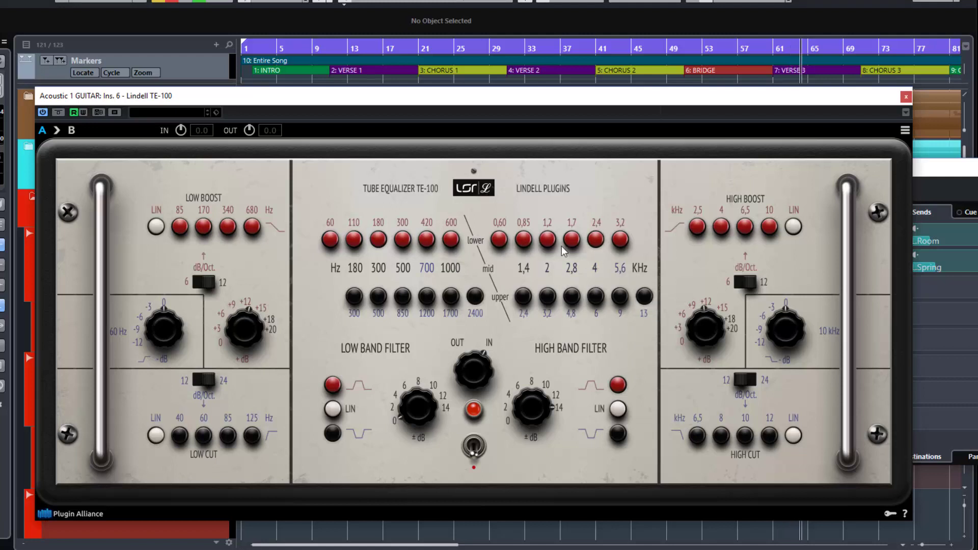
left_click(497, 244)
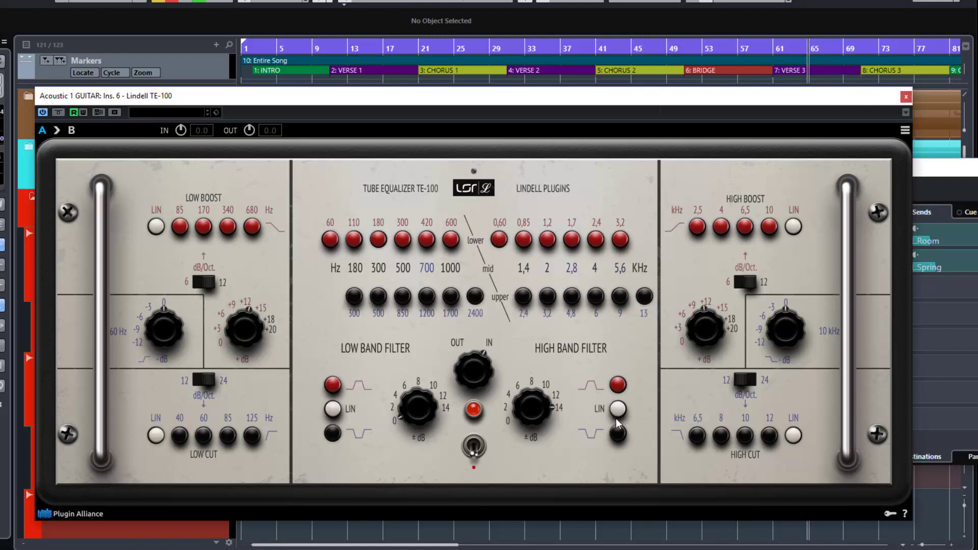
Step: Switch the high band filter to its cut curve at about 11 dB, audition it from 5.6 down to 1.4 kHz, and return its gain to 0
mouse_move(533, 404)
left_mouse_down()
mouse_move(546, 486)
mouse_move(542, 414)
left_mouse_up()
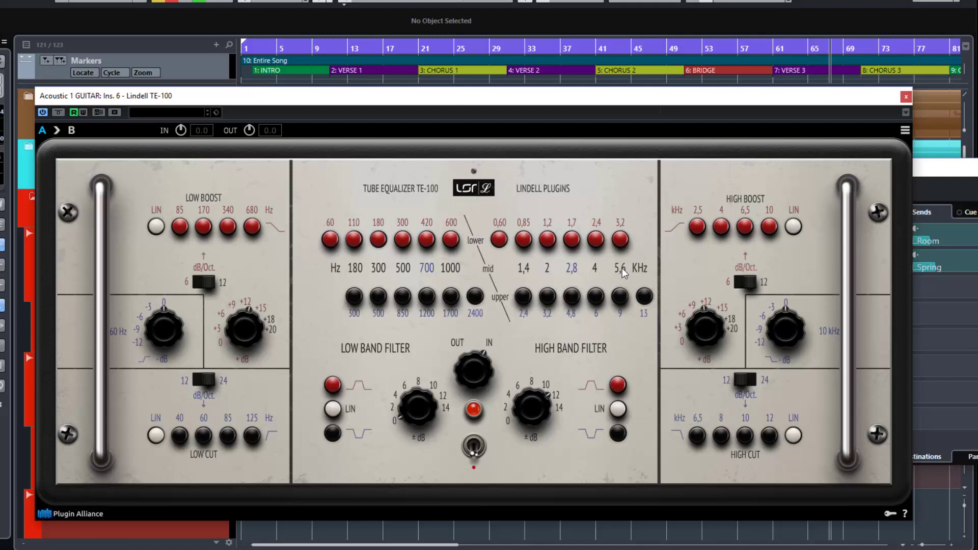
left_click(596, 240)
left_click(620, 239)
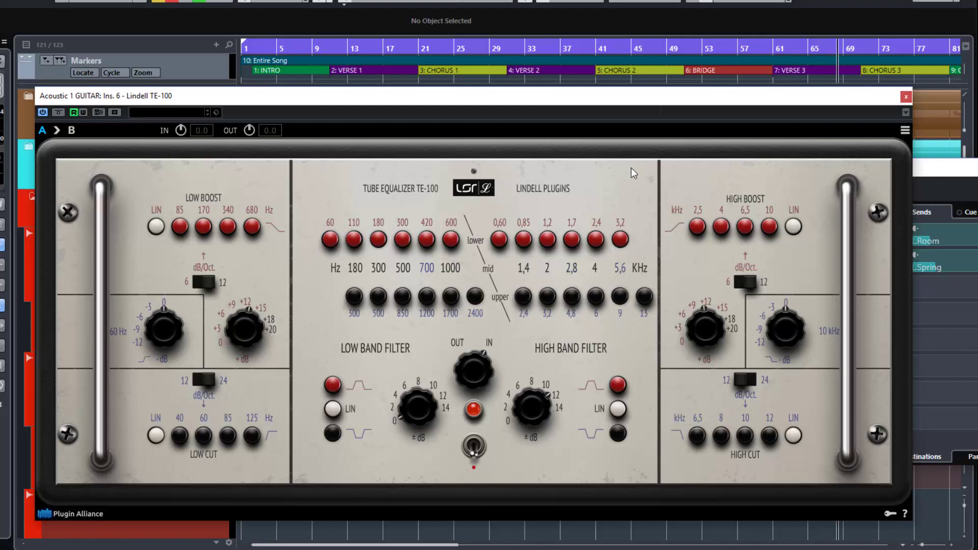
left_click(597, 273)
left_click(573, 269)
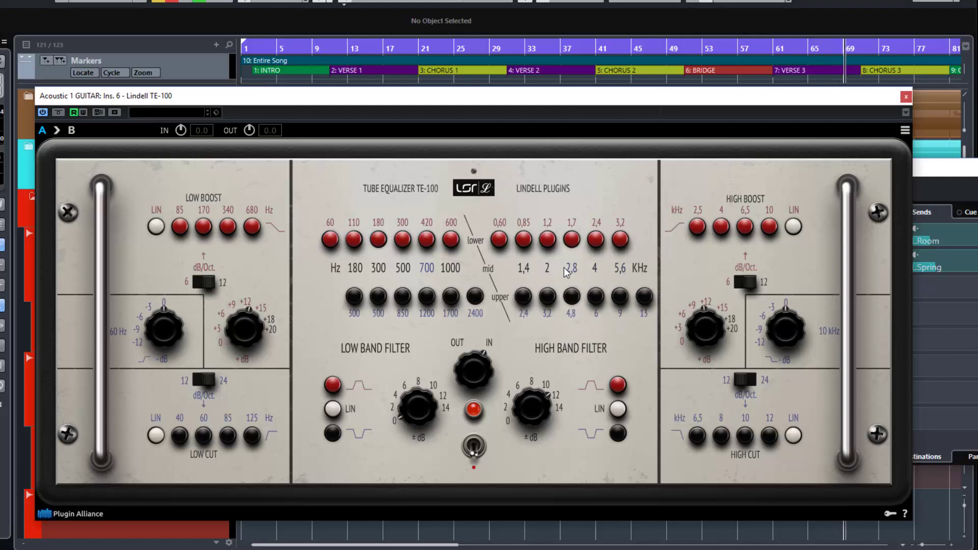
left_click(548, 269)
left_click(523, 269)
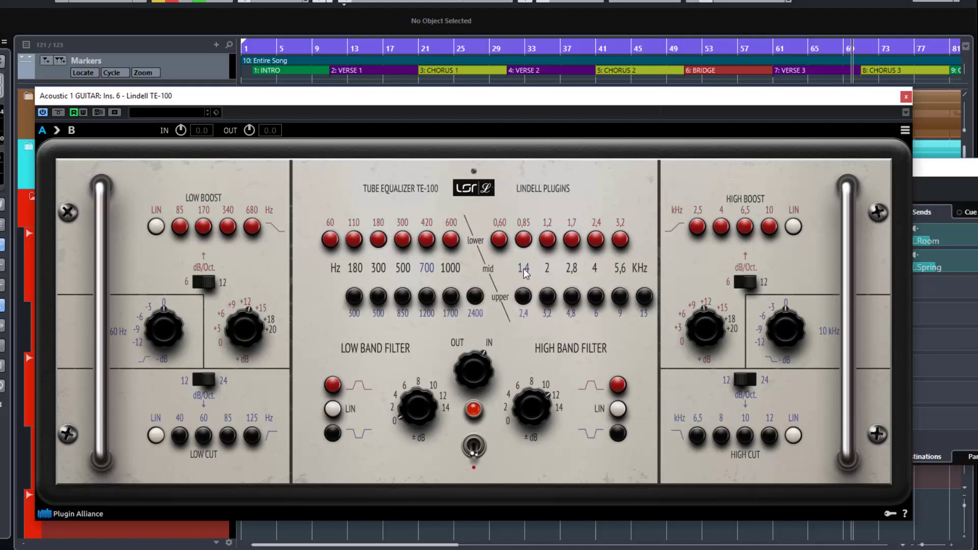
left_click_drag(534, 395, 536, 456)
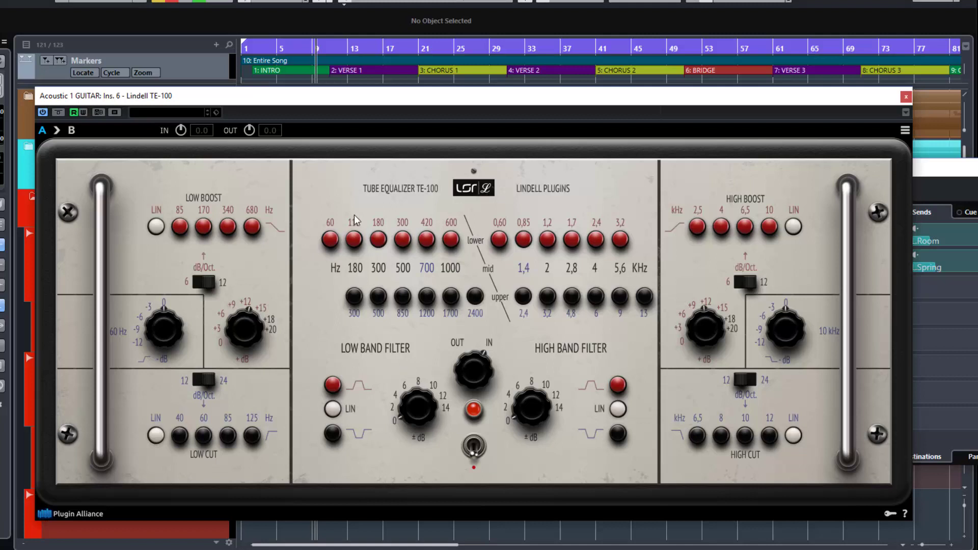
Step: Engage the low cut and set the low boost to about +7 dB at 170 Hz and the high boost to about +12 dB
left_click_drag(708, 326, 704, 419)
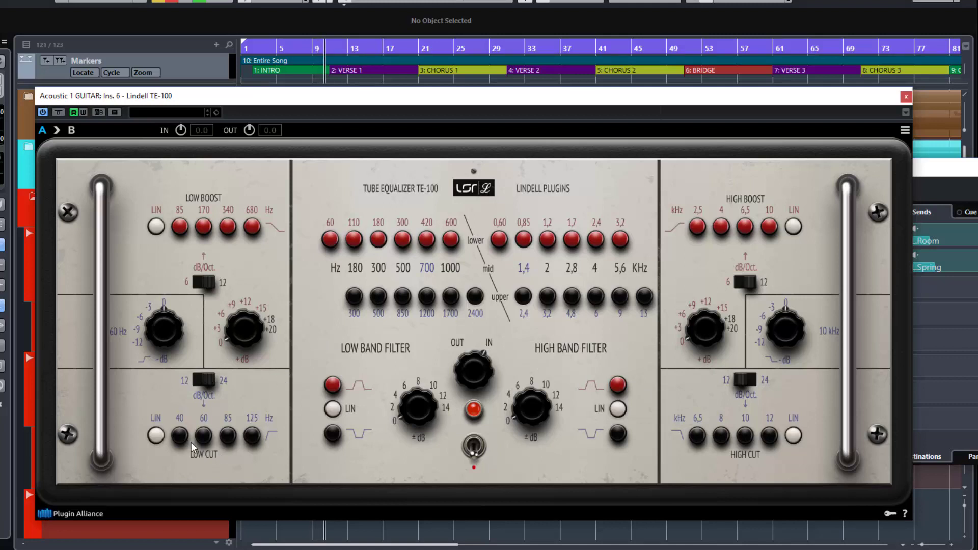
left_click(227, 435)
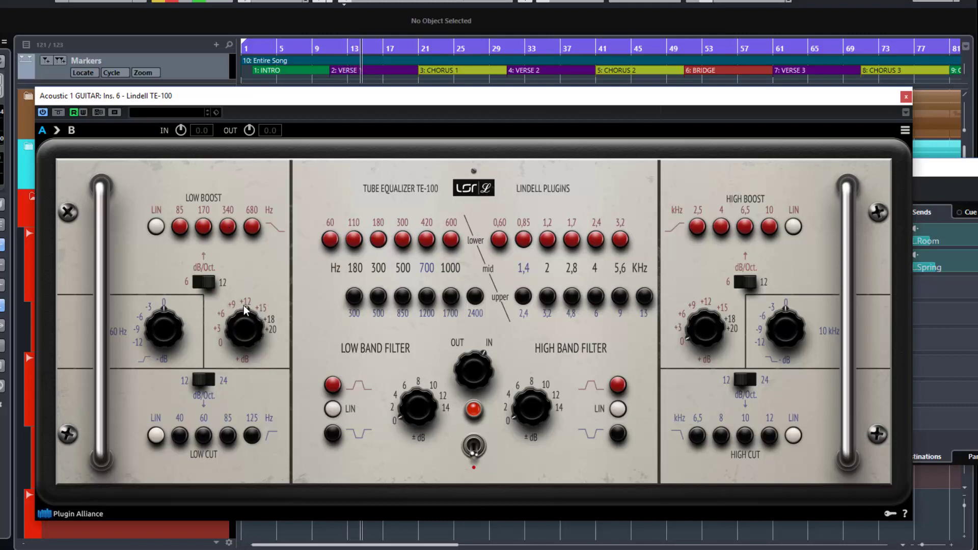
left_click(202, 228)
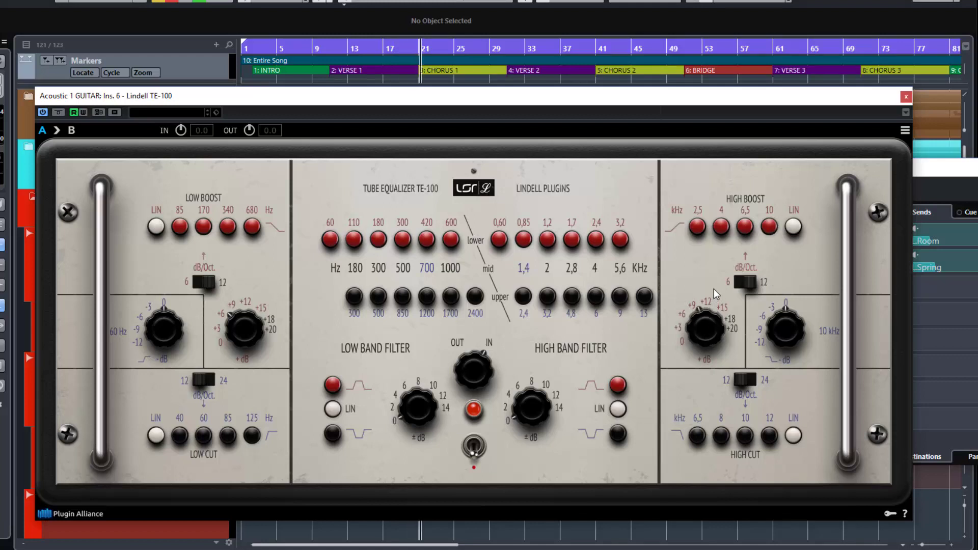
left_click(736, 283)
left_click_drag(702, 331, 703, 328)
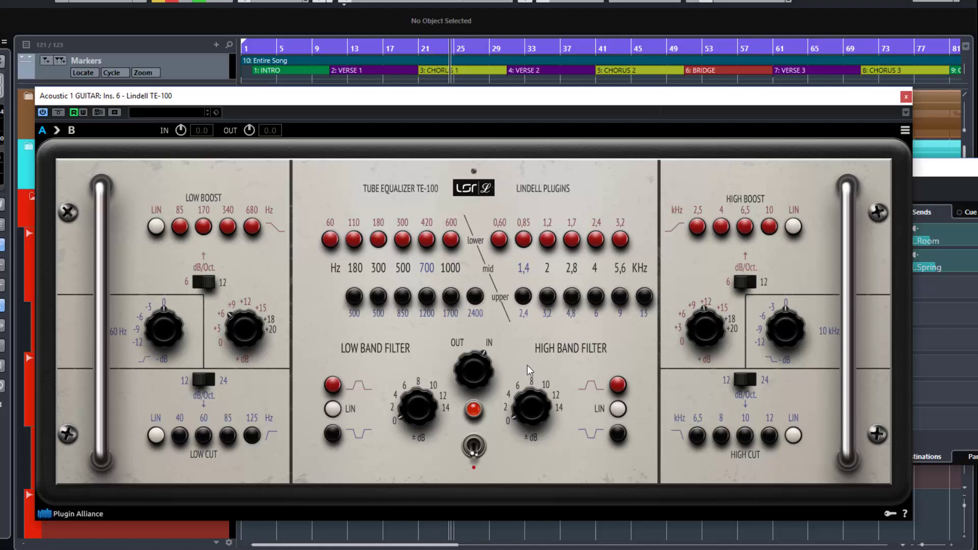
Step: Boost the low band filter to about 9 dB and audition it at 500, 700 and 300 Hz
left_click(404, 268)
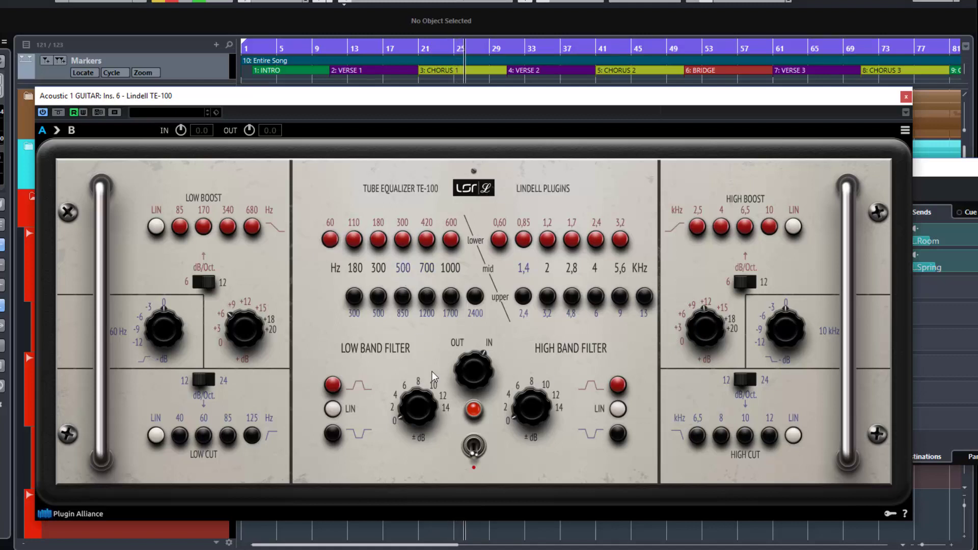
mouse_move(414, 408)
left_mouse_down()
mouse_move(415, 373)
mouse_move(412, 399)
left_mouse_up()
left_click(333, 385)
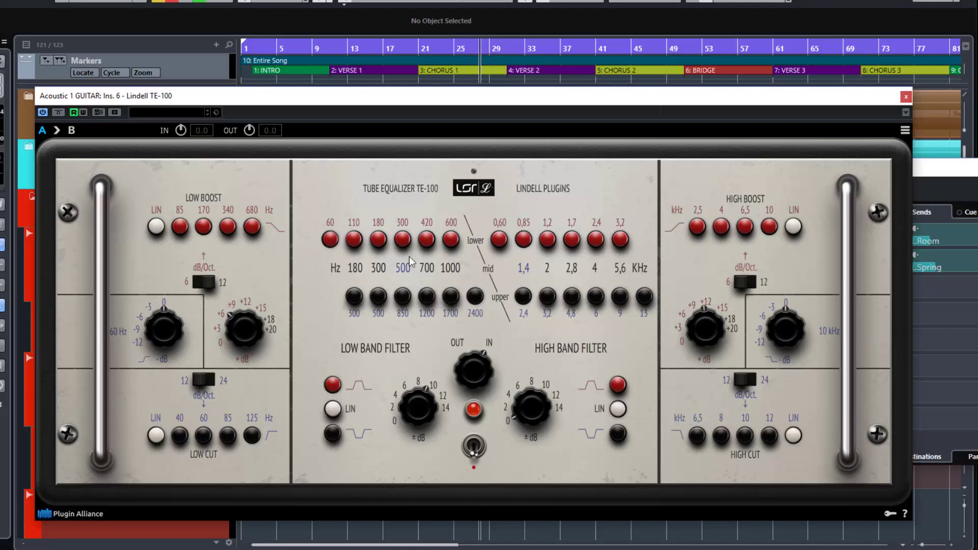
left_click(427, 268)
left_click(383, 270)
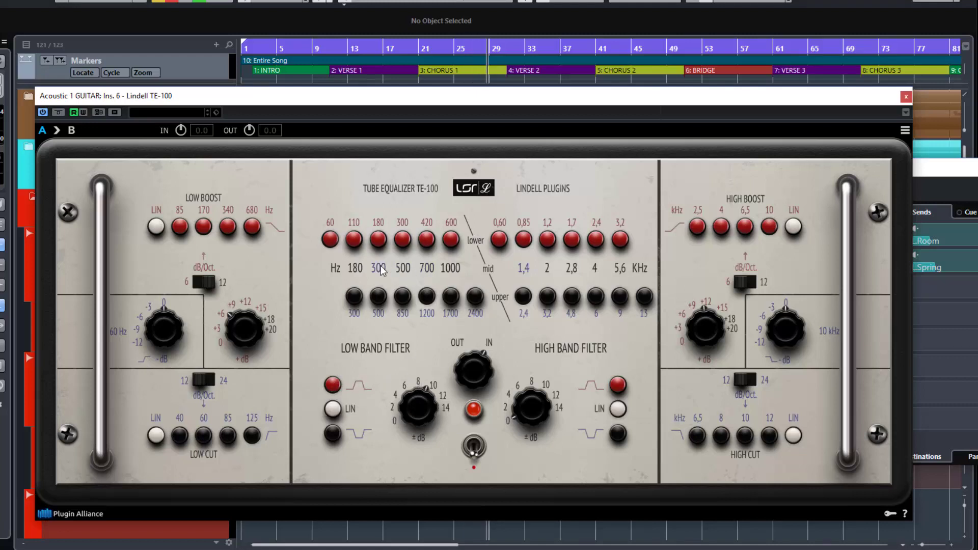
Step: Switch the low band filter to its cut curve at 300 Hz, reduce it to about 2 dB, and adjust the band's frequency range
left_click(333, 433)
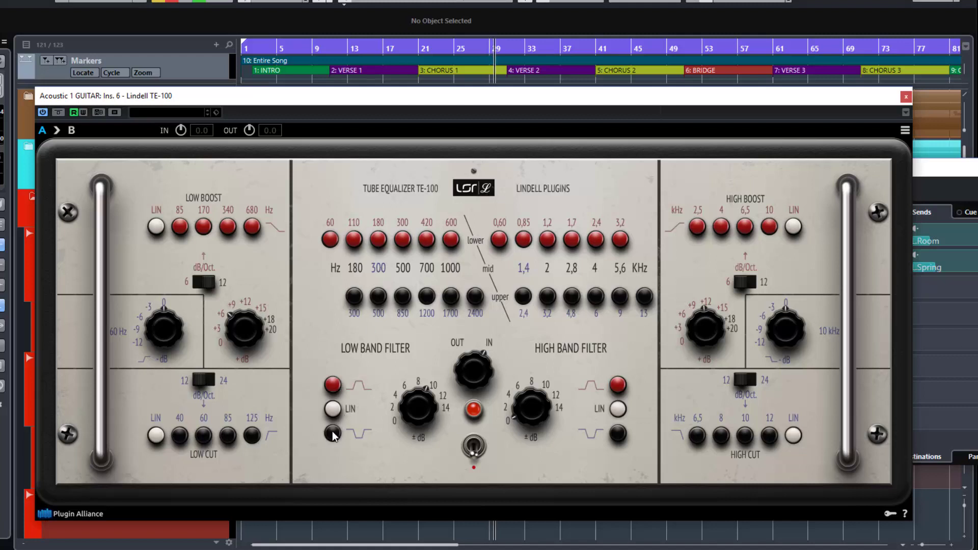
left_click_drag(418, 403, 408, 433)
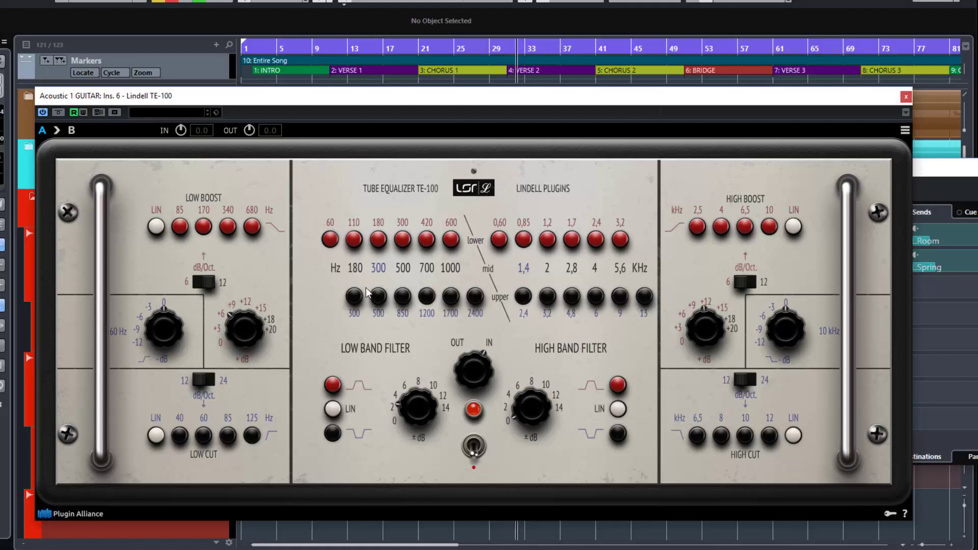
left_click(377, 245)
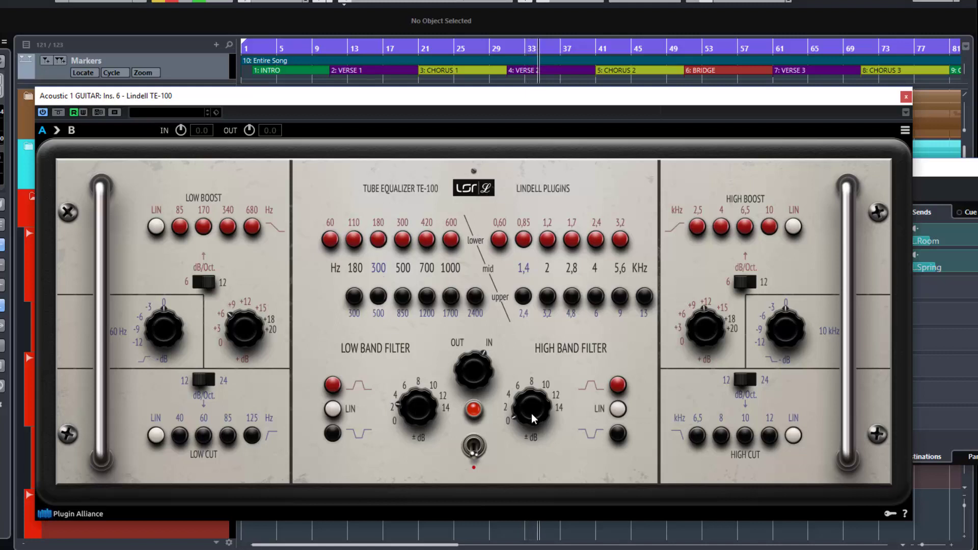
Step: Audition a high band filter boost of about 8 dB at 2.8 and 5.6 kHz, set its upper frequency to 13 kHz, and reduce it to about 3 dB
left_click_drag(533, 412, 538, 383)
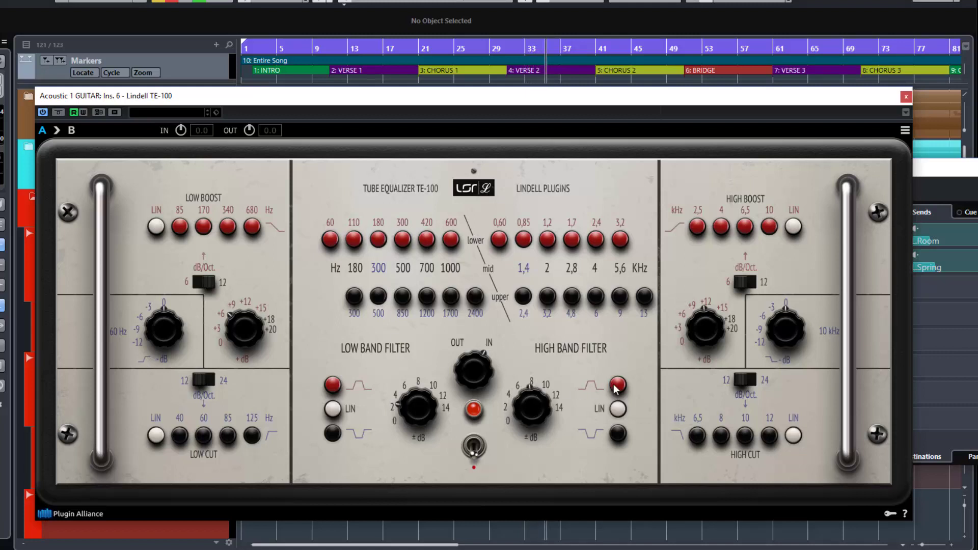
left_click(620, 242)
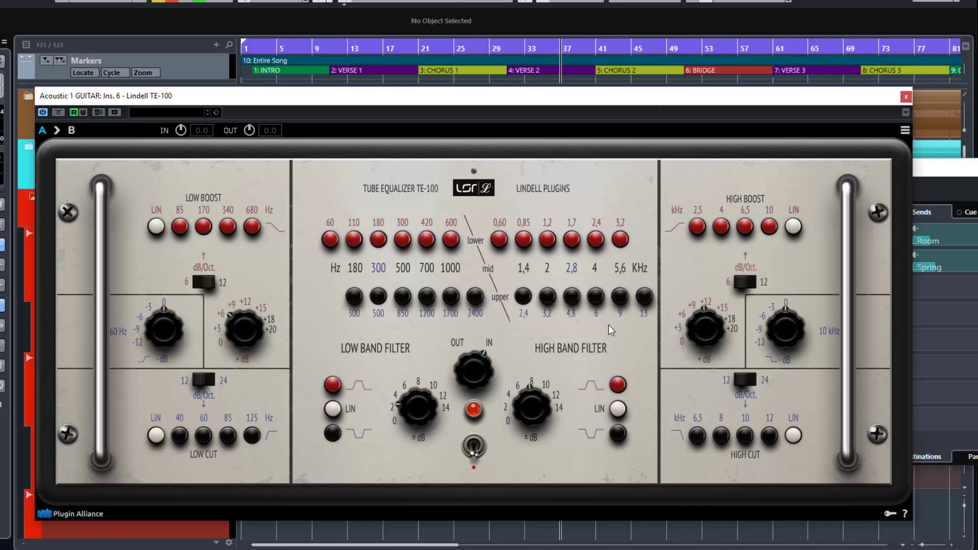
left_click(621, 272)
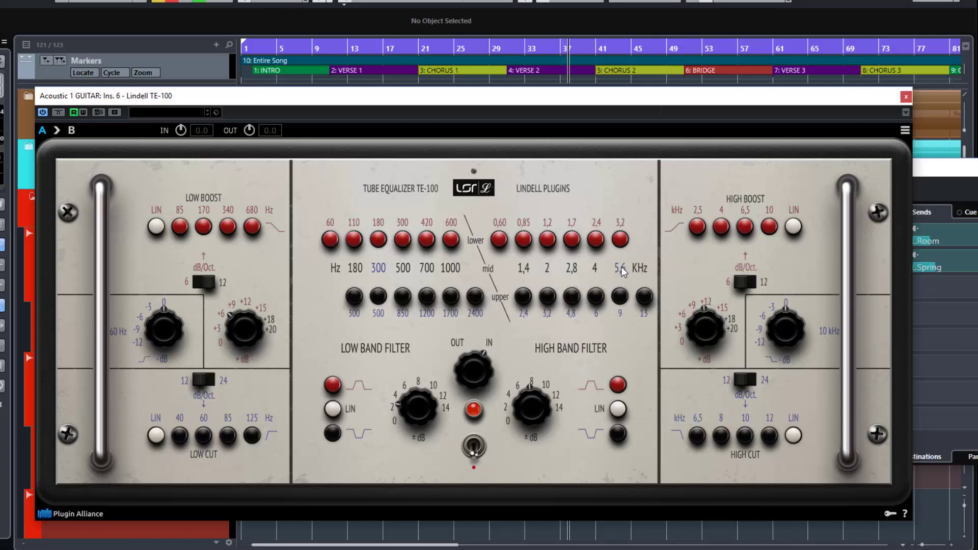
left_click(644, 296)
left_click_drag(530, 395, 528, 420)
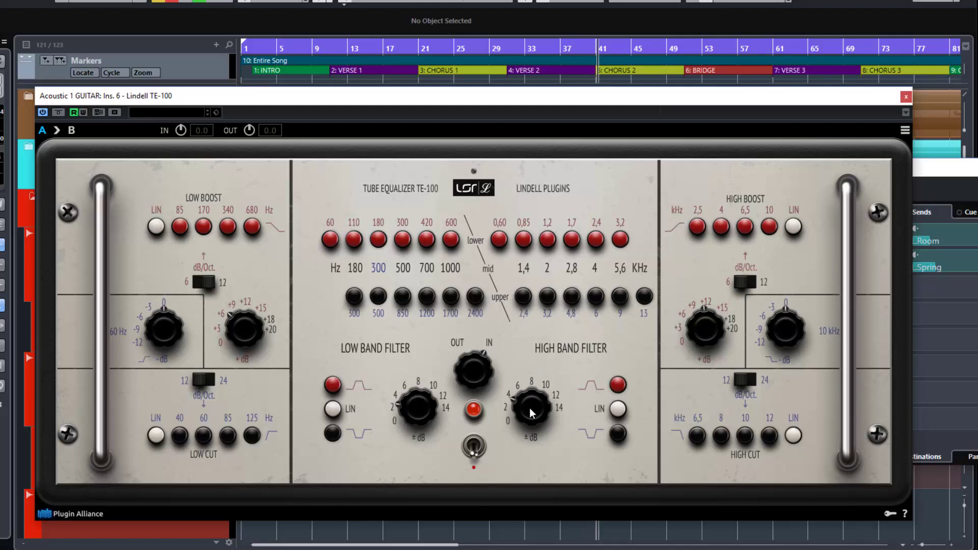
Step: Compare the guitar with and without the equalizer by repeatedly powering the unit off and on, leaving it on
left_click(474, 445)
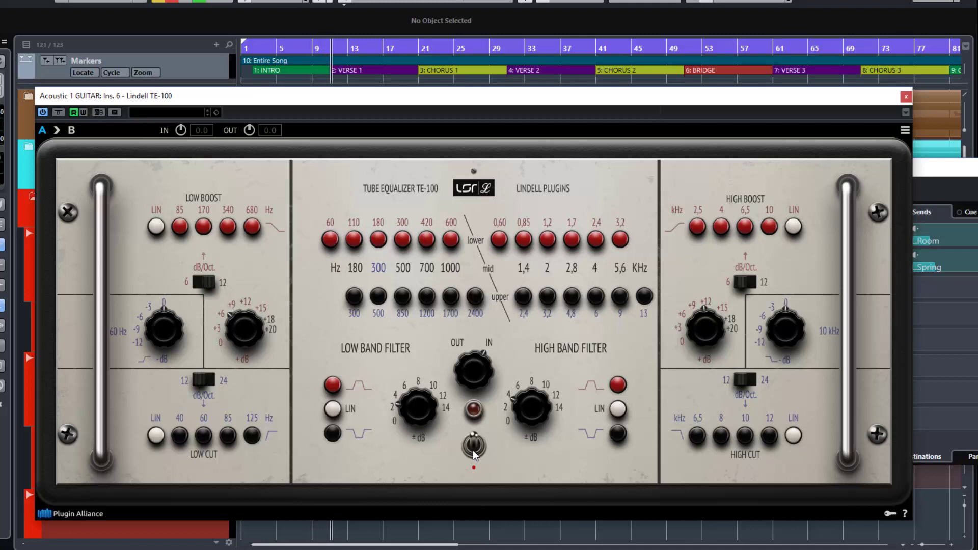
left_click(473, 451)
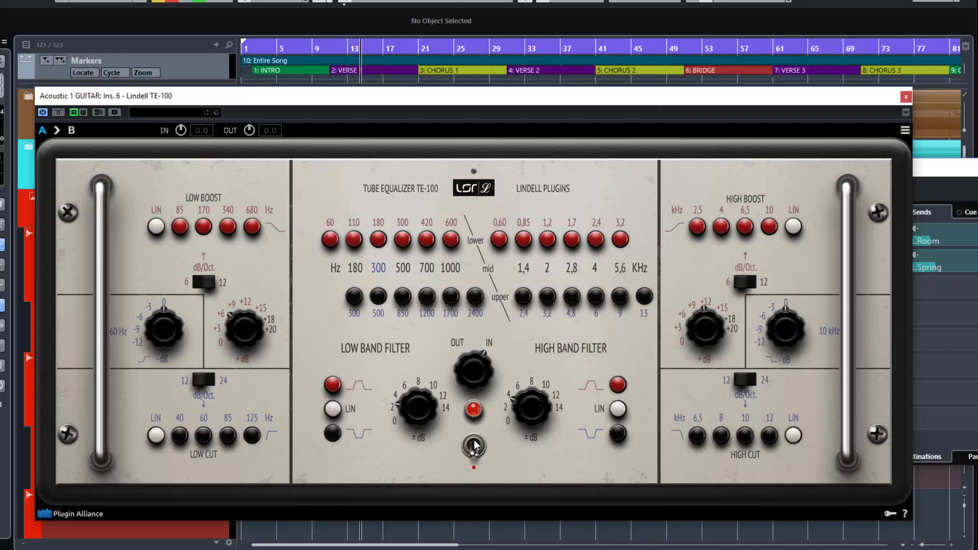
left_click(474, 446)
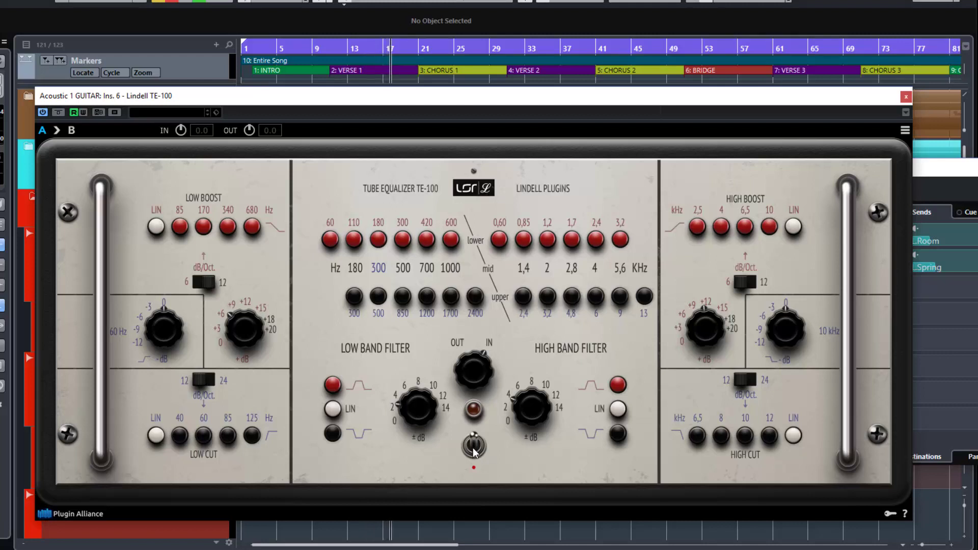
left_click(473, 454)
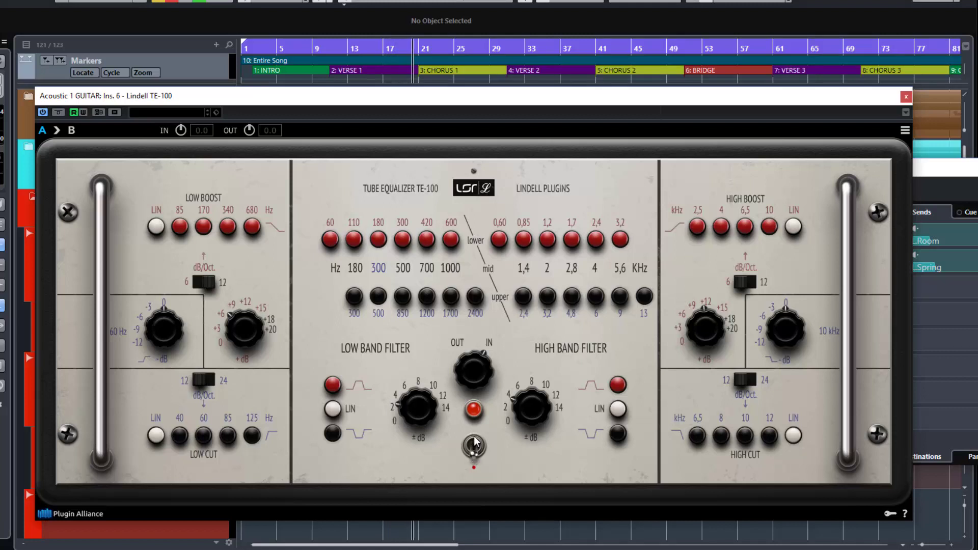
left_click(474, 446)
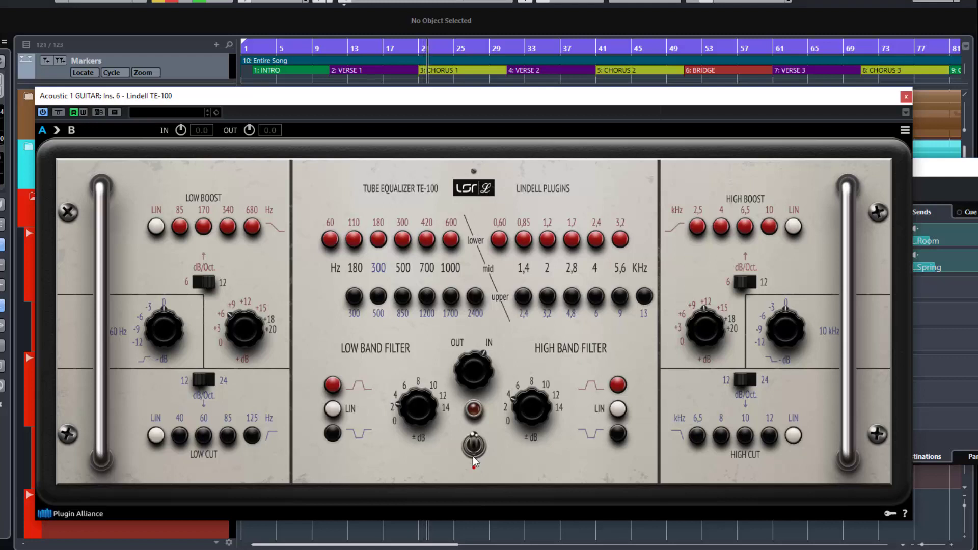
left_click(472, 457)
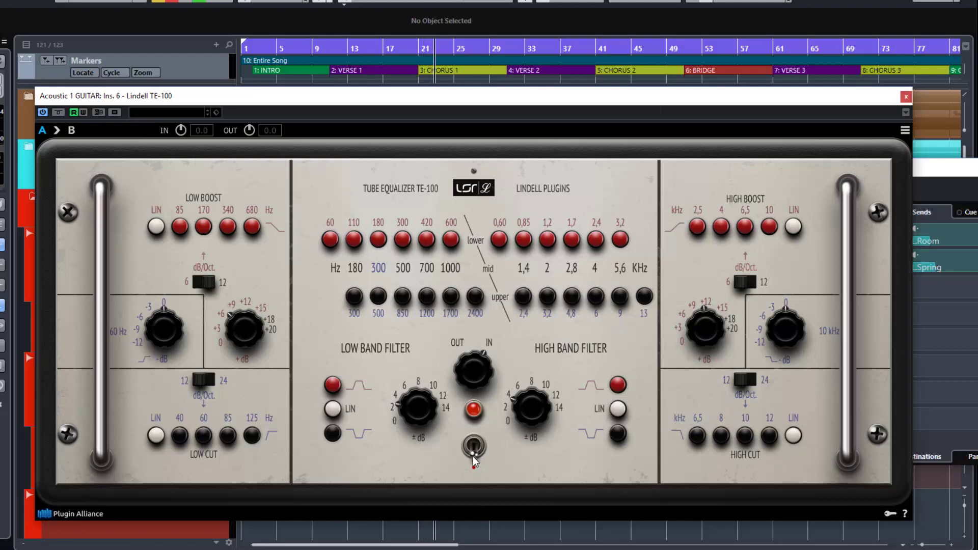